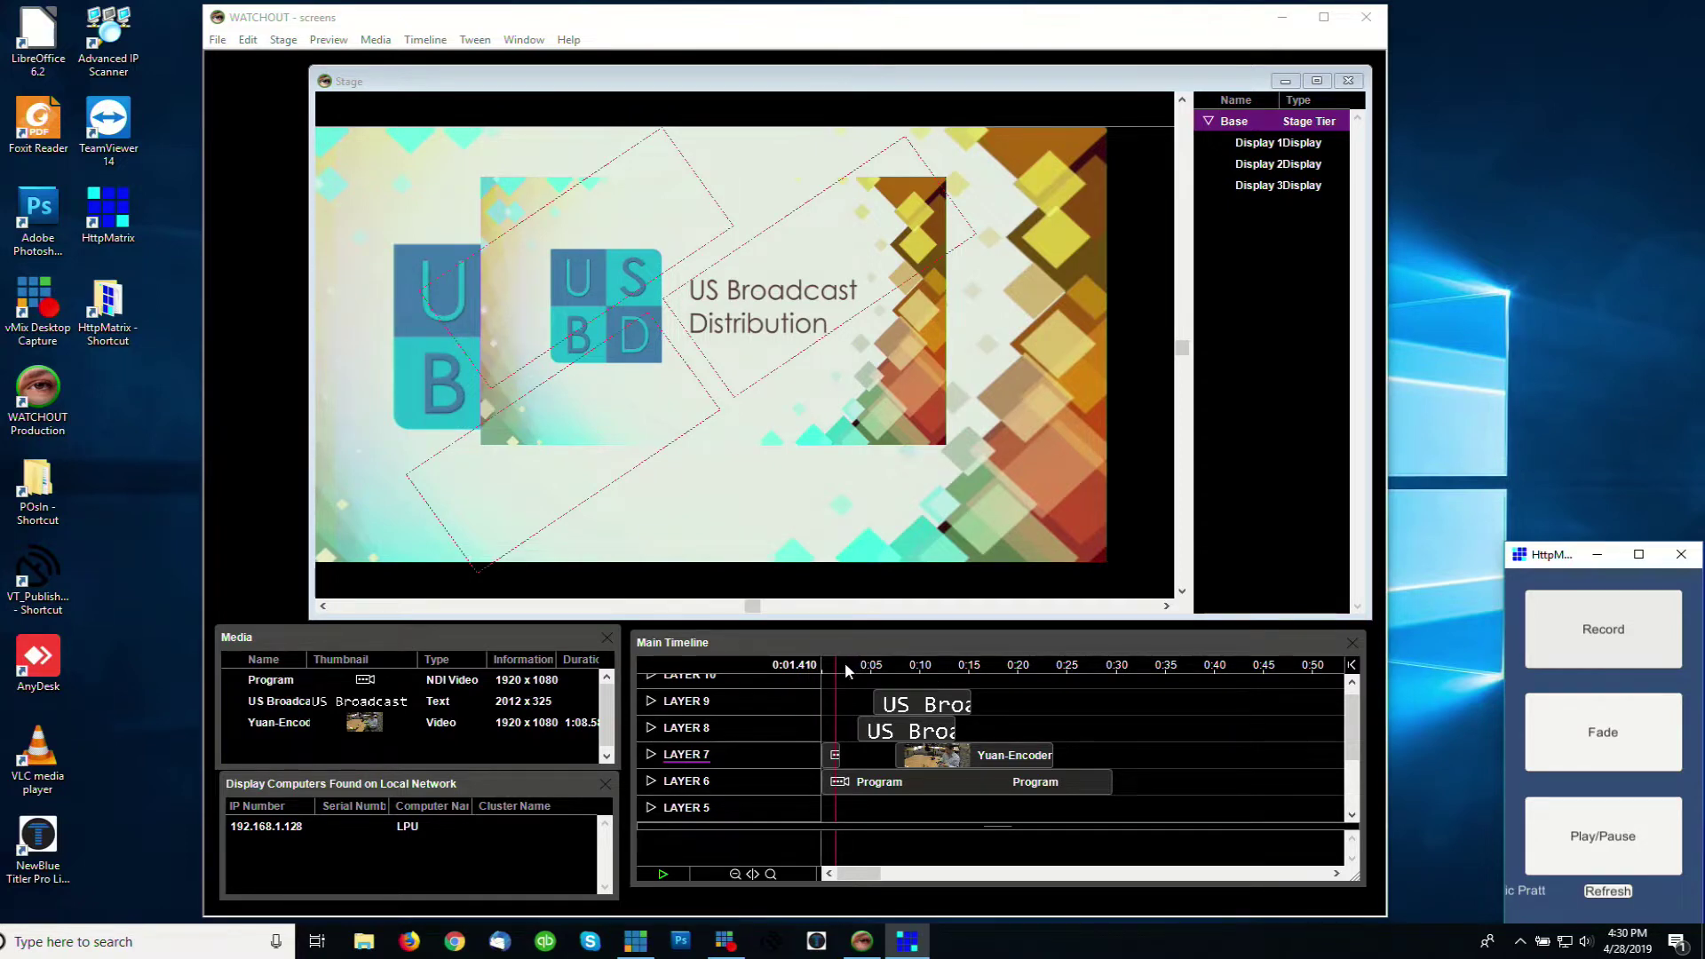
Move the main timeline's time position to 0:01.222 and select the LPU display computer
{"action": "mouse_move", "coordinate": [845, 663]}
{"action": "left_mouse_down"}
{"action": "mouse_move", "coordinate": [1139, 680]}
{"action": "mouse_move", "coordinate": [833, 673]}
{"action": "left_mouse_up"}
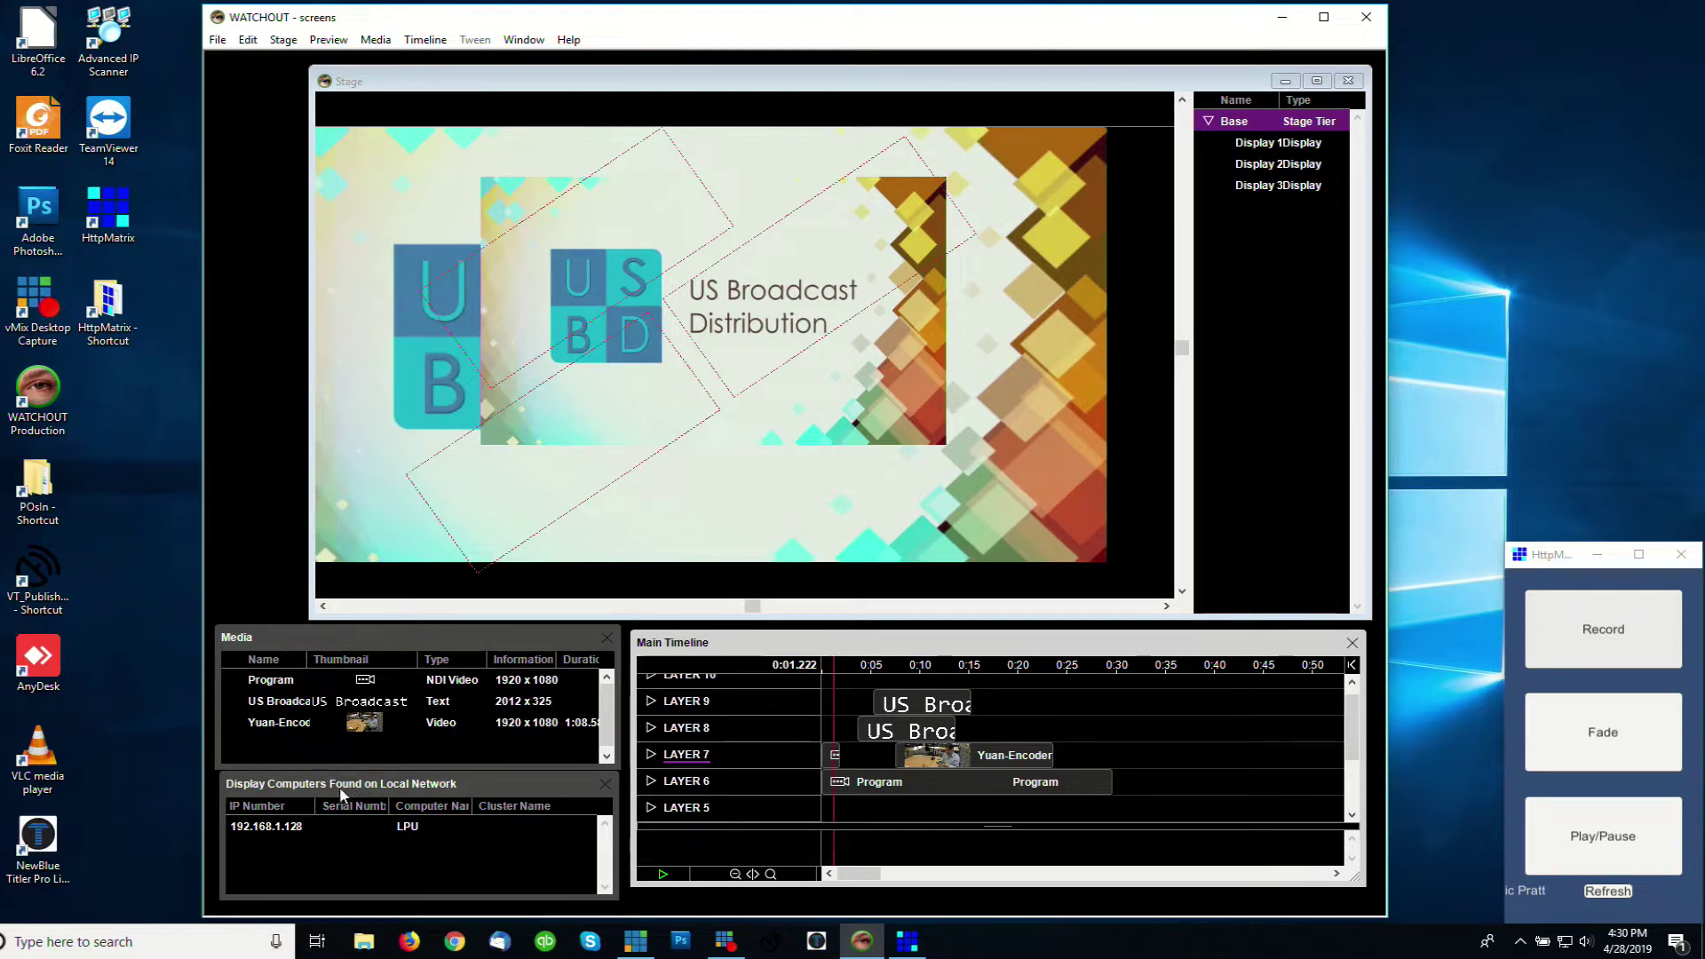
{"action": "left_click", "coordinate": [269, 831]}
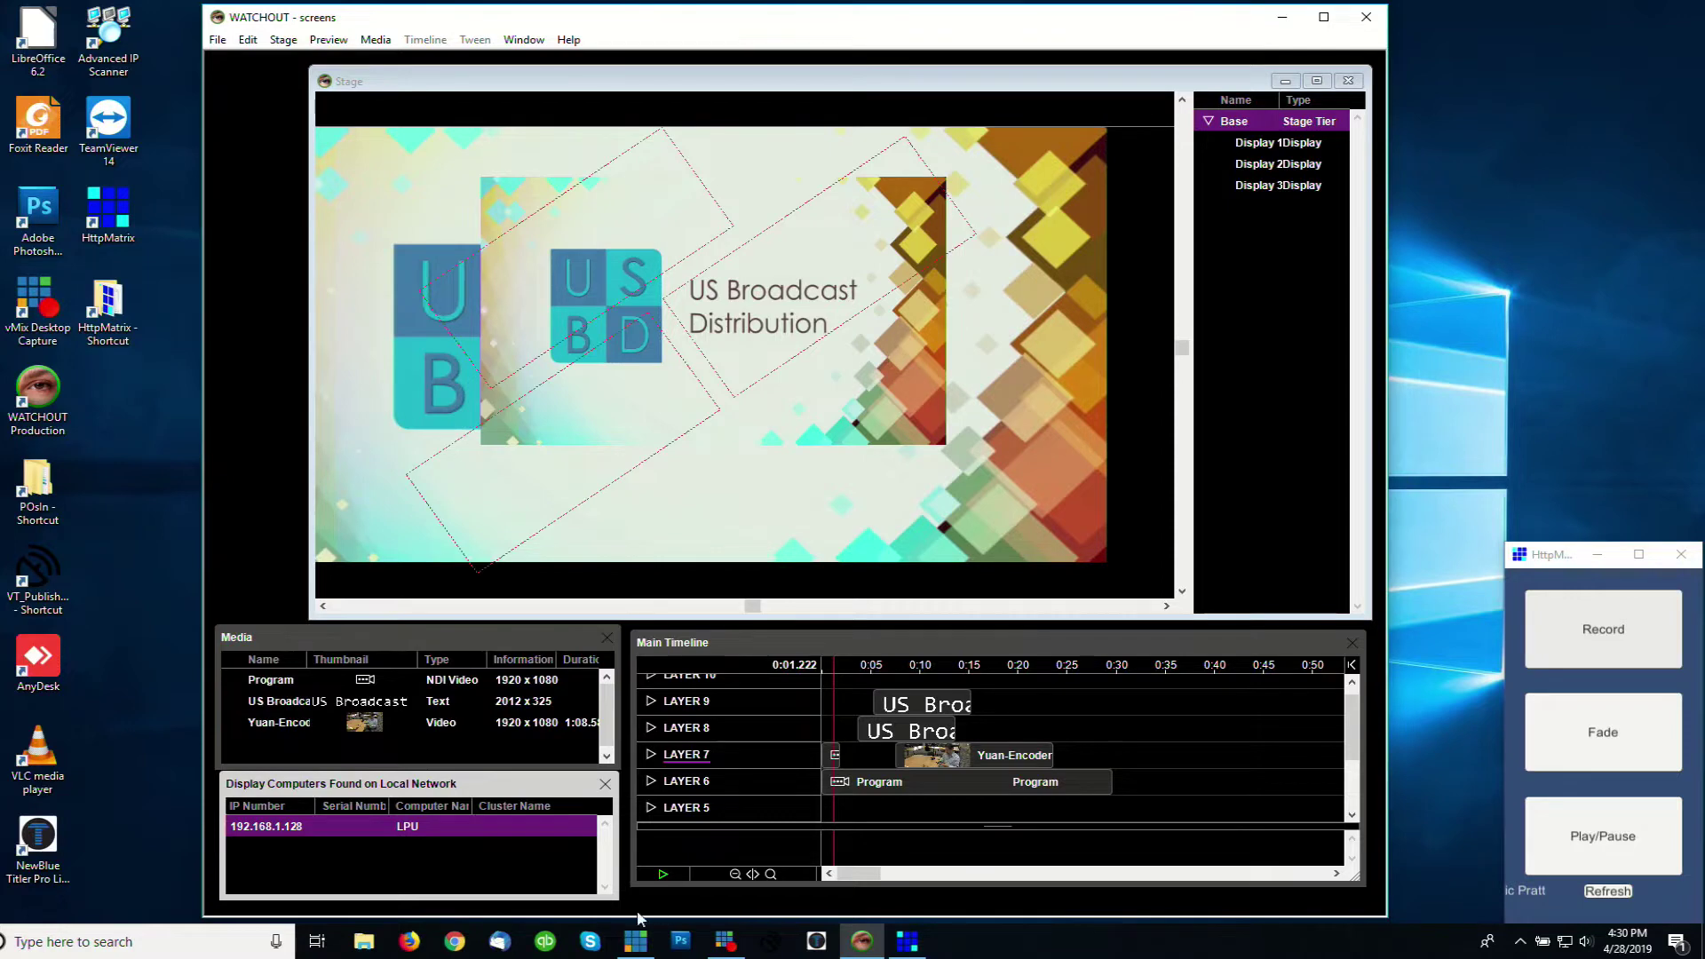
Compare the WATCHOUT stage with the SDI 1 camera view of the physical screens in vMix, finishing back in WATCHOUT
{"action": "left_click", "coordinate": [638, 935]}
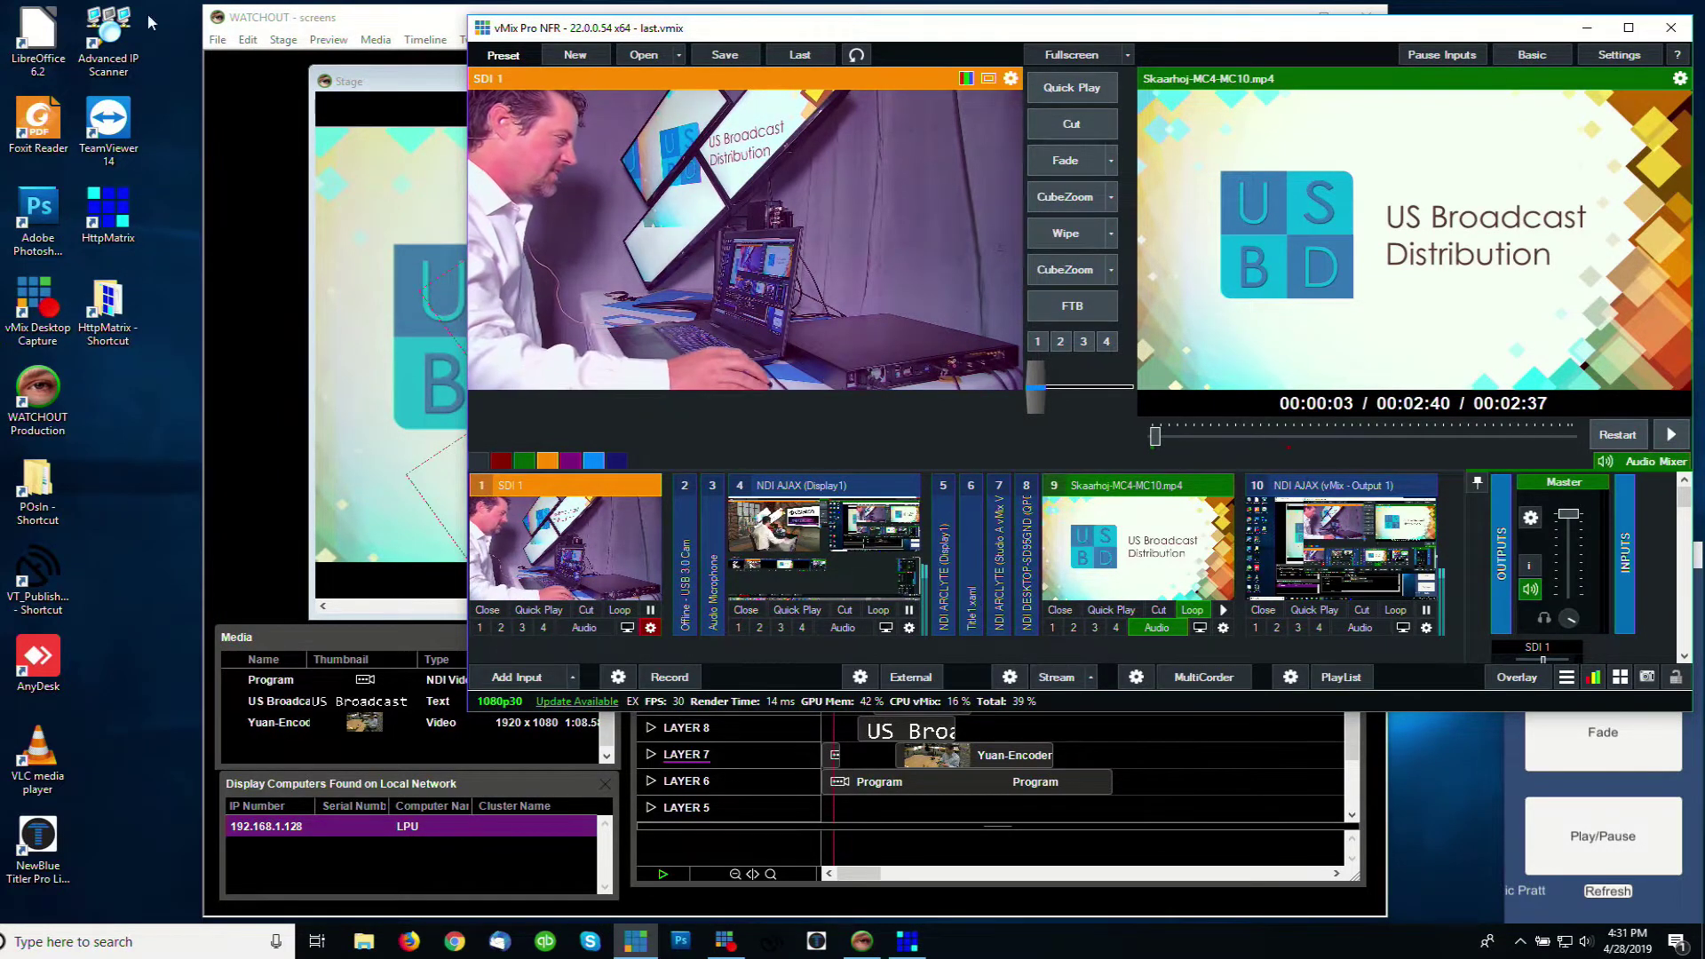
{"action": "left_click", "coordinate": [726, 763]}
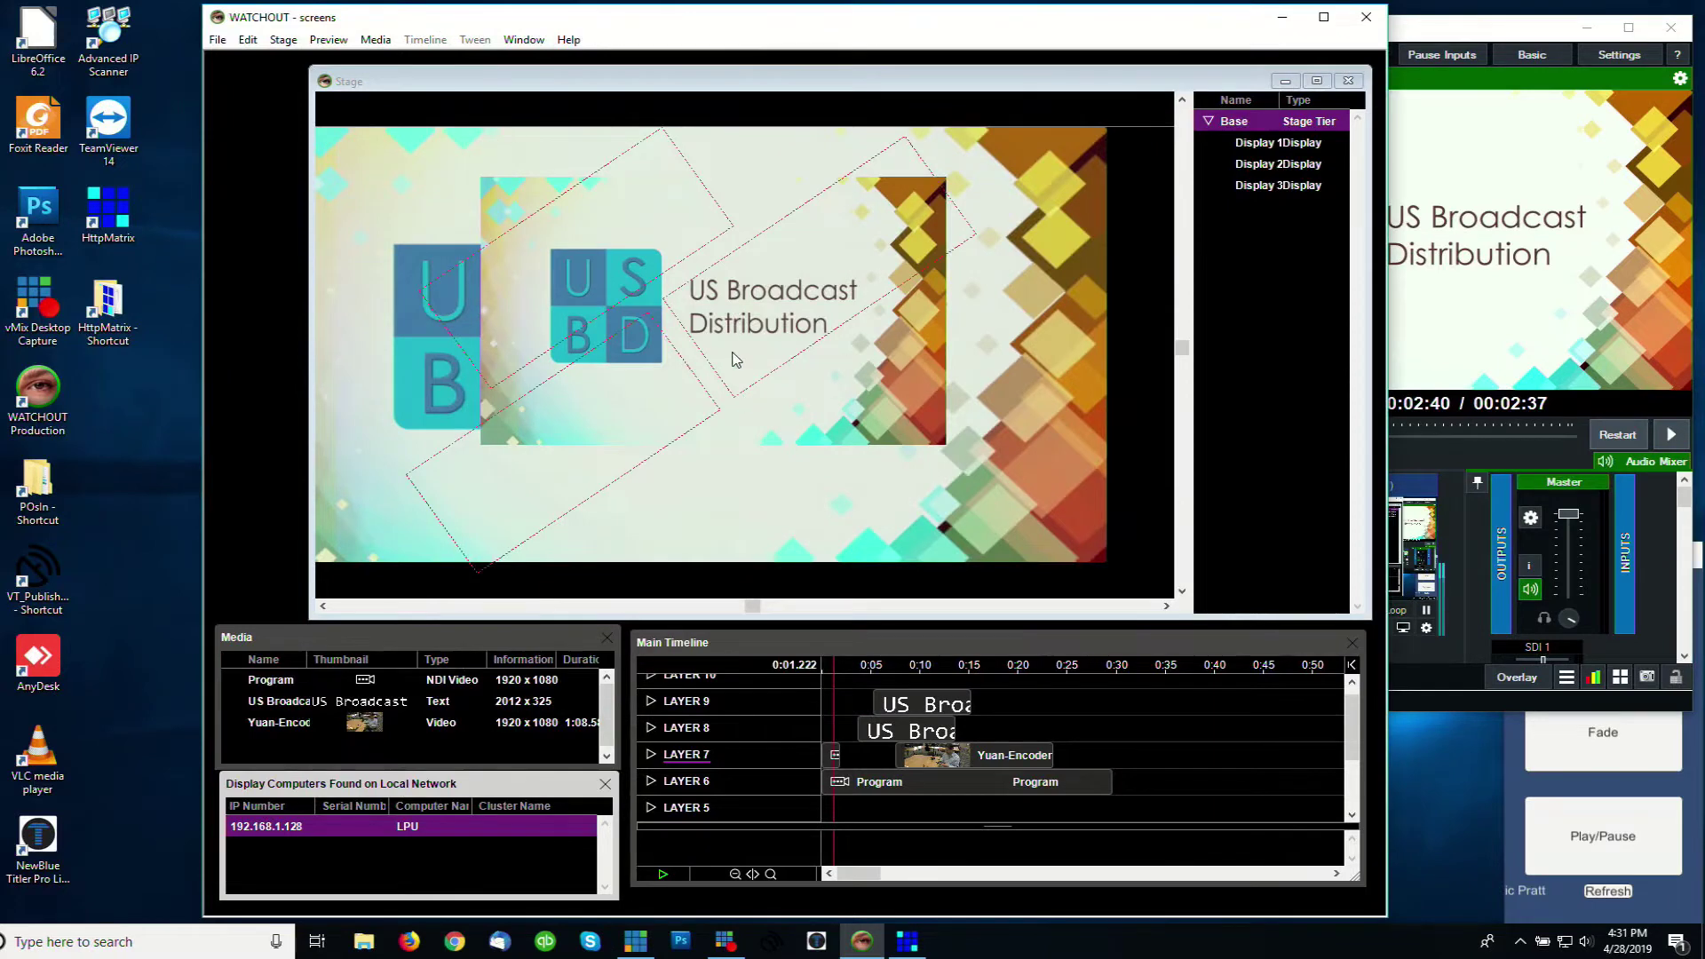
{"action": "left_click", "coordinate": [1438, 32]}
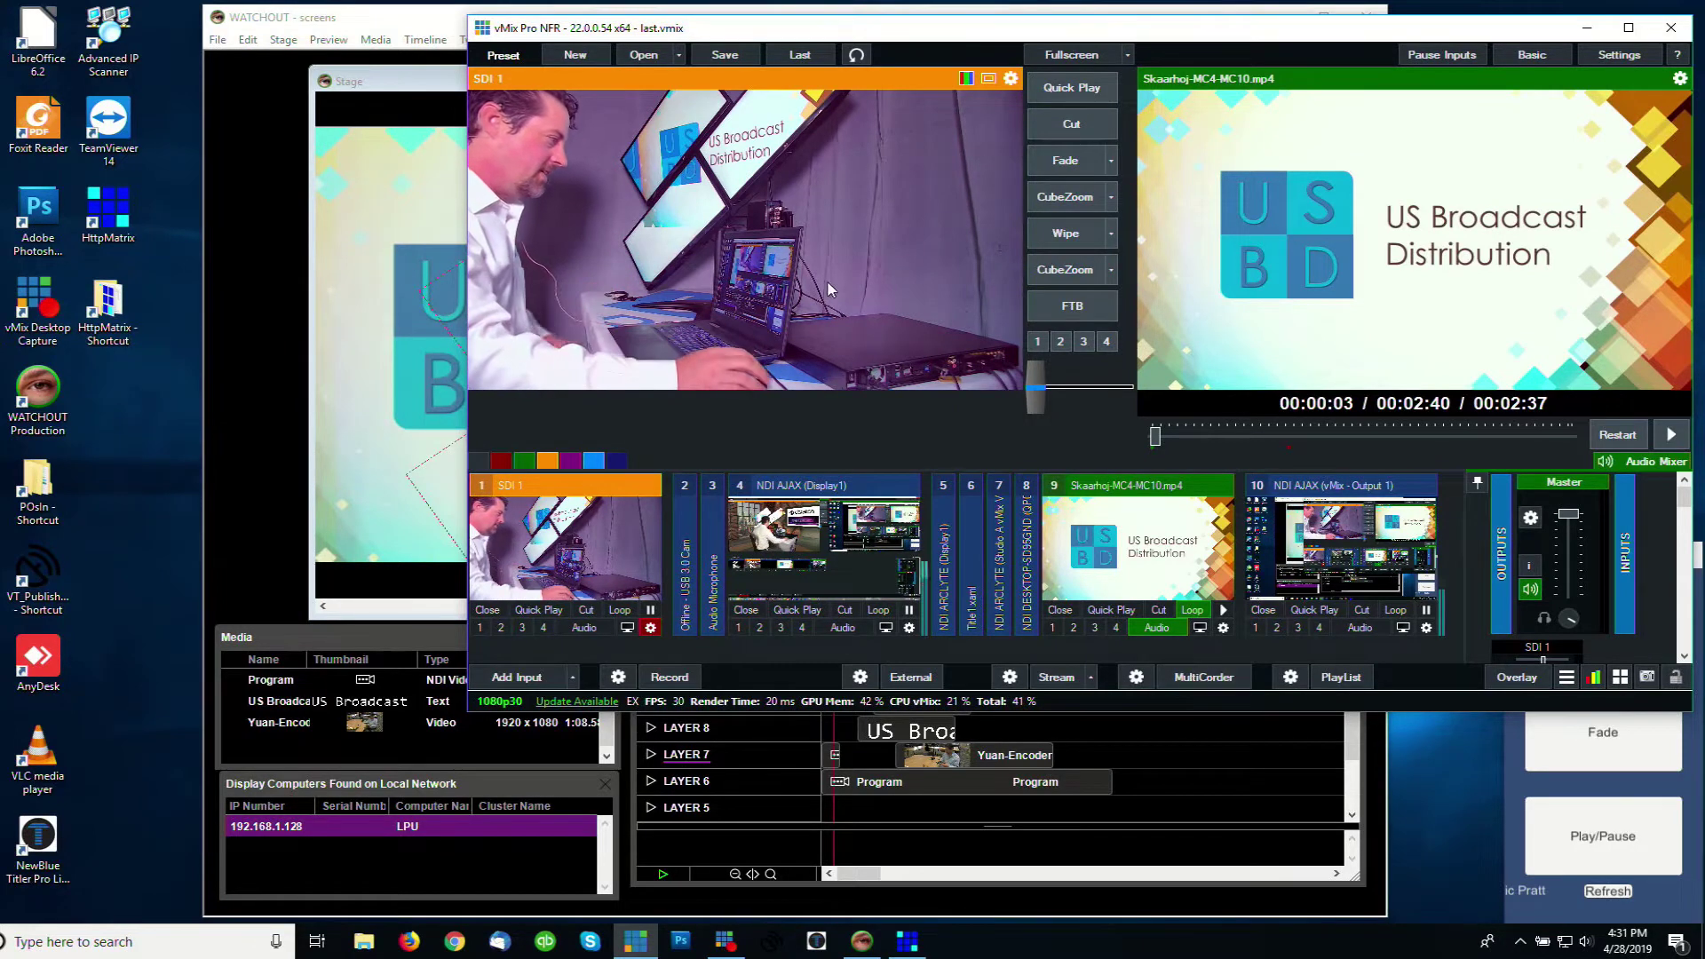
{"action": "left_click", "coordinate": [436, 19]}
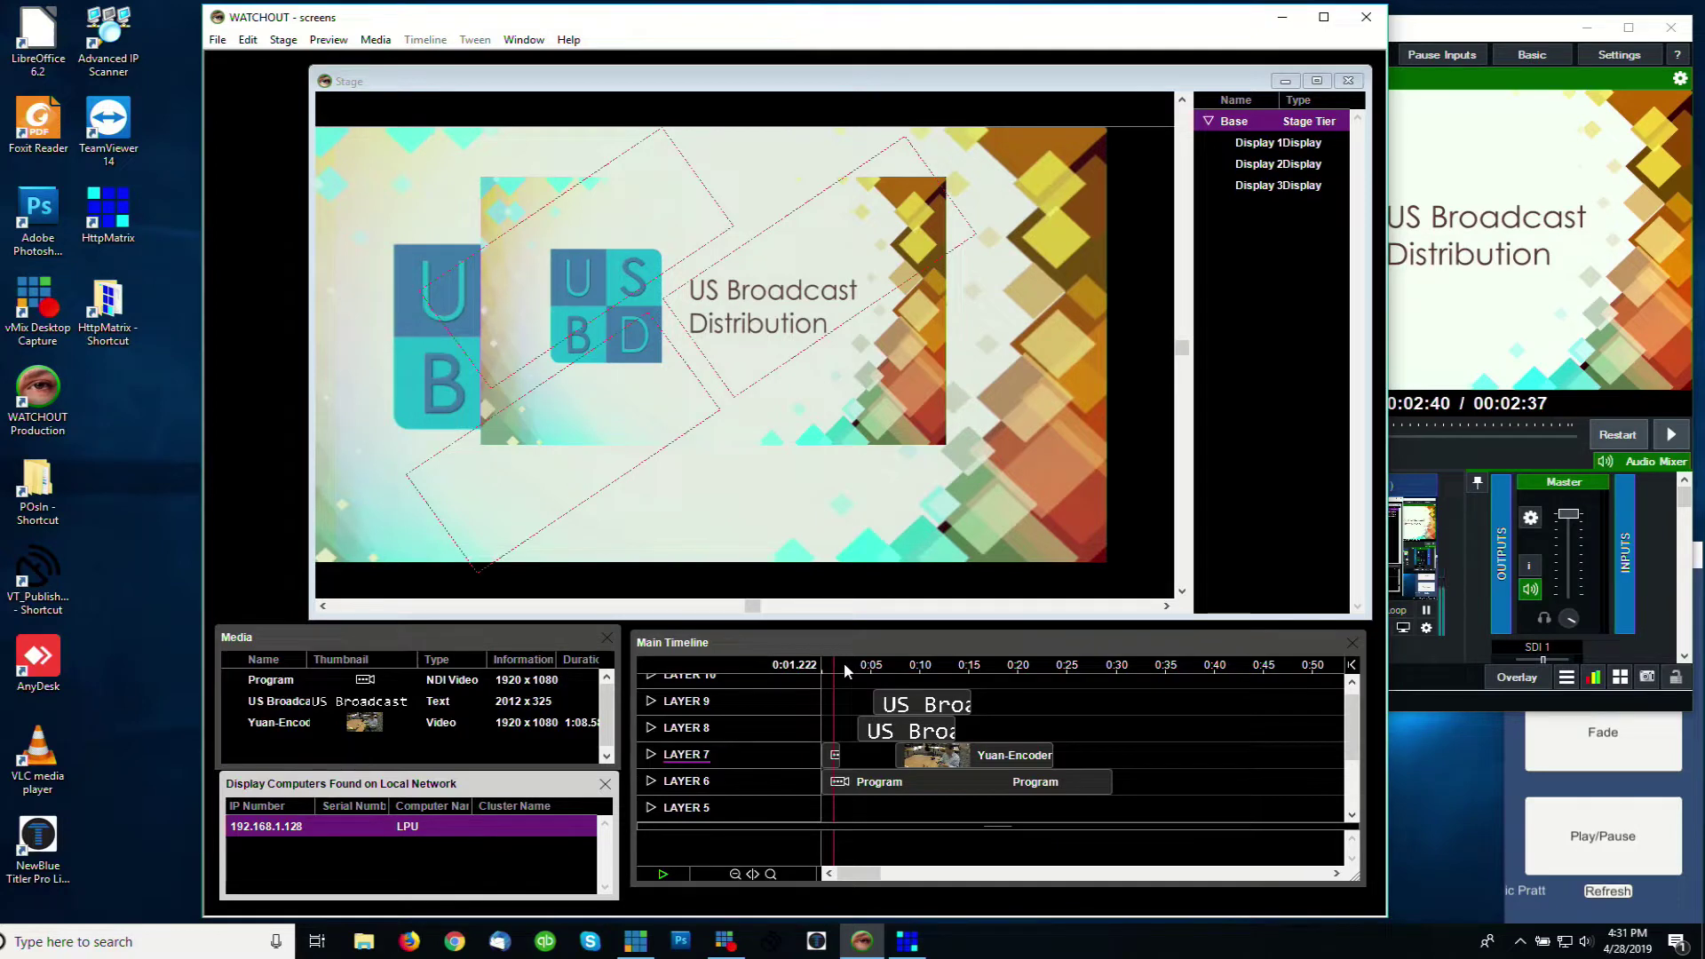
Play the main timeline, and switch to vMix to trigger a fade to the SDI 1 camera view of the screens
{"action": "key", "text": "space"}
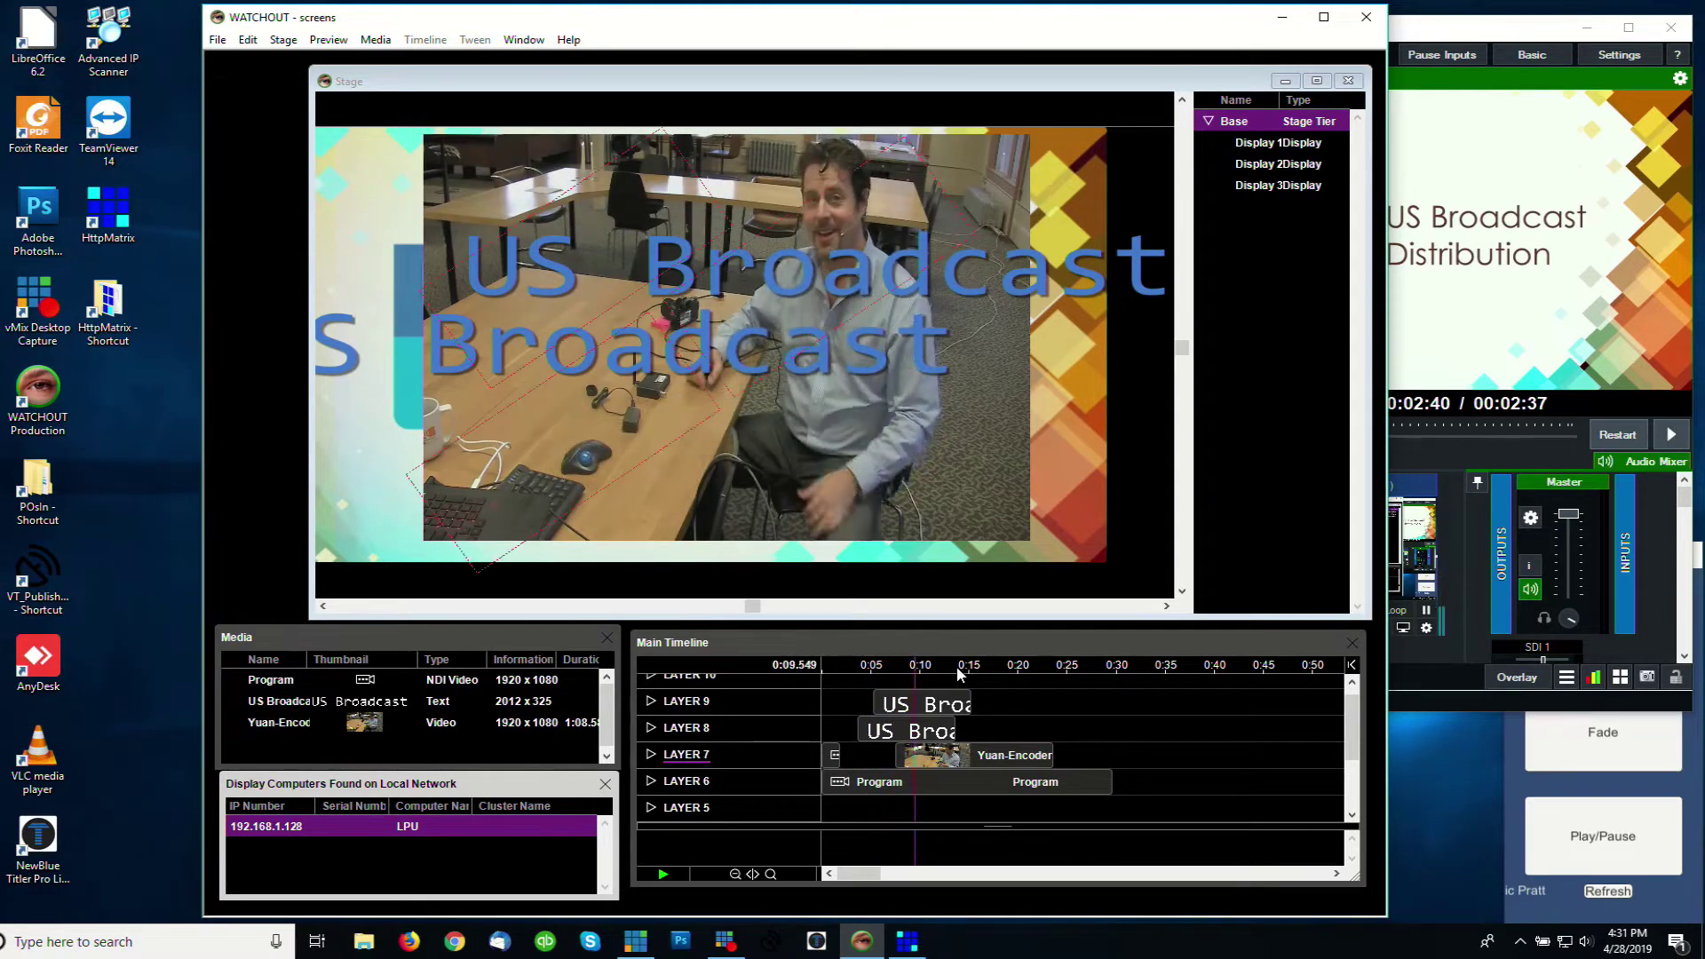
{"action": "left_click", "coordinate": [1449, 36]}
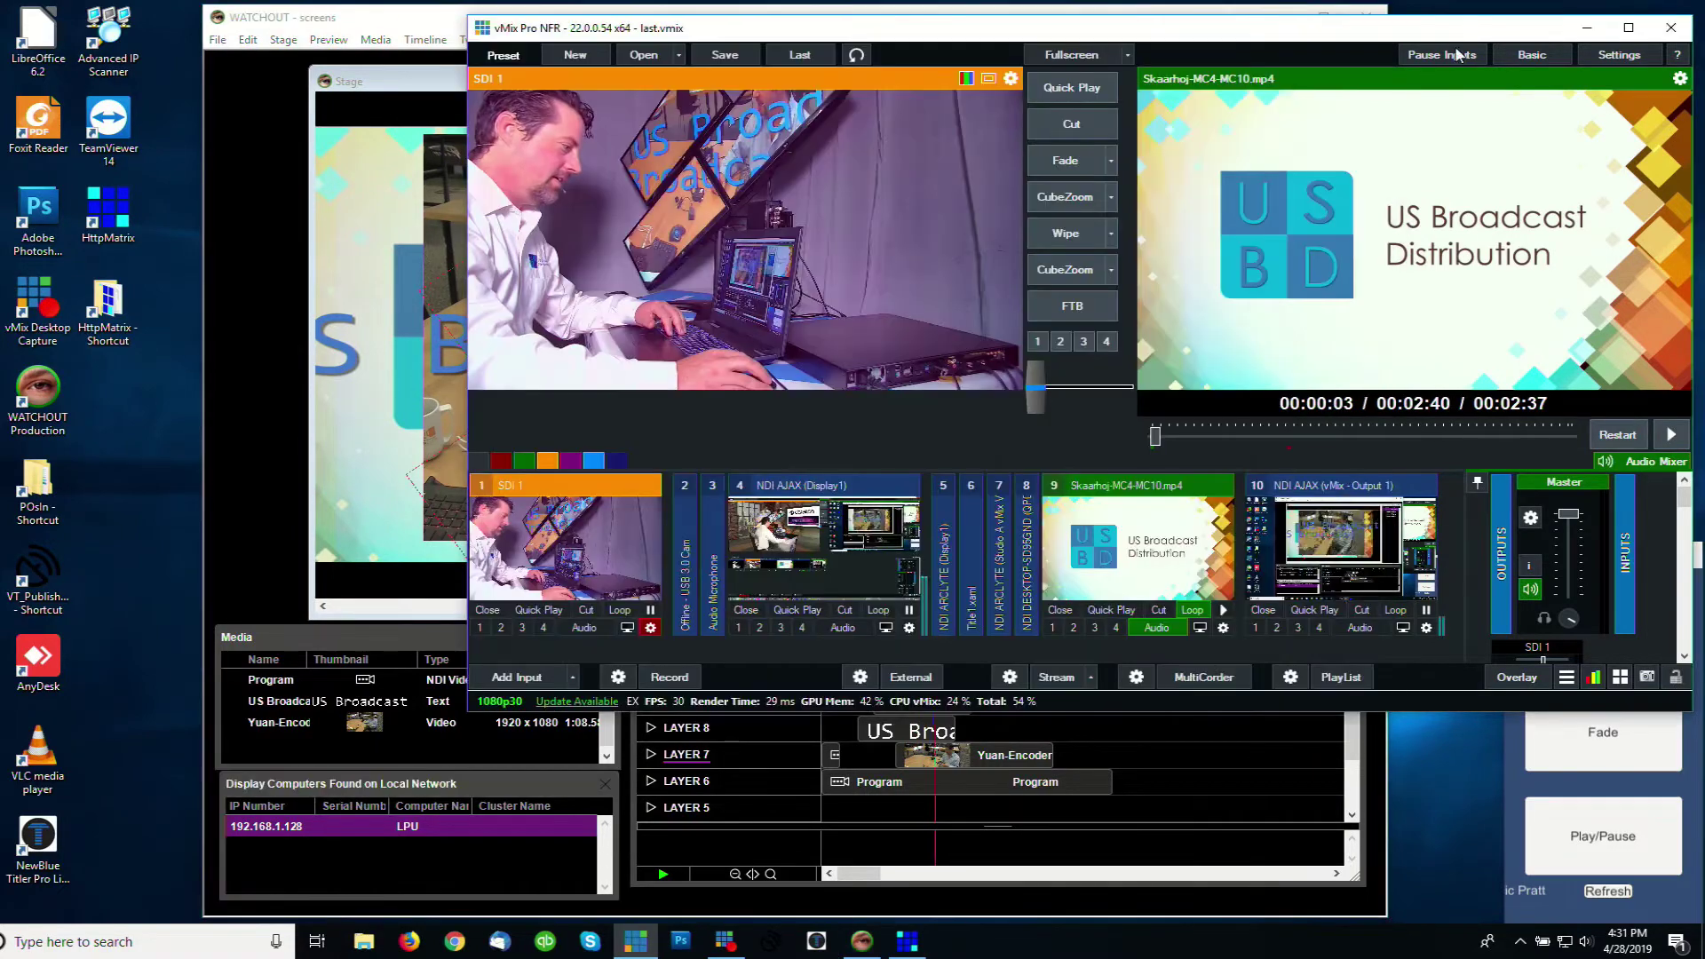
{"action": "left_click", "coordinate": [1616, 761]}
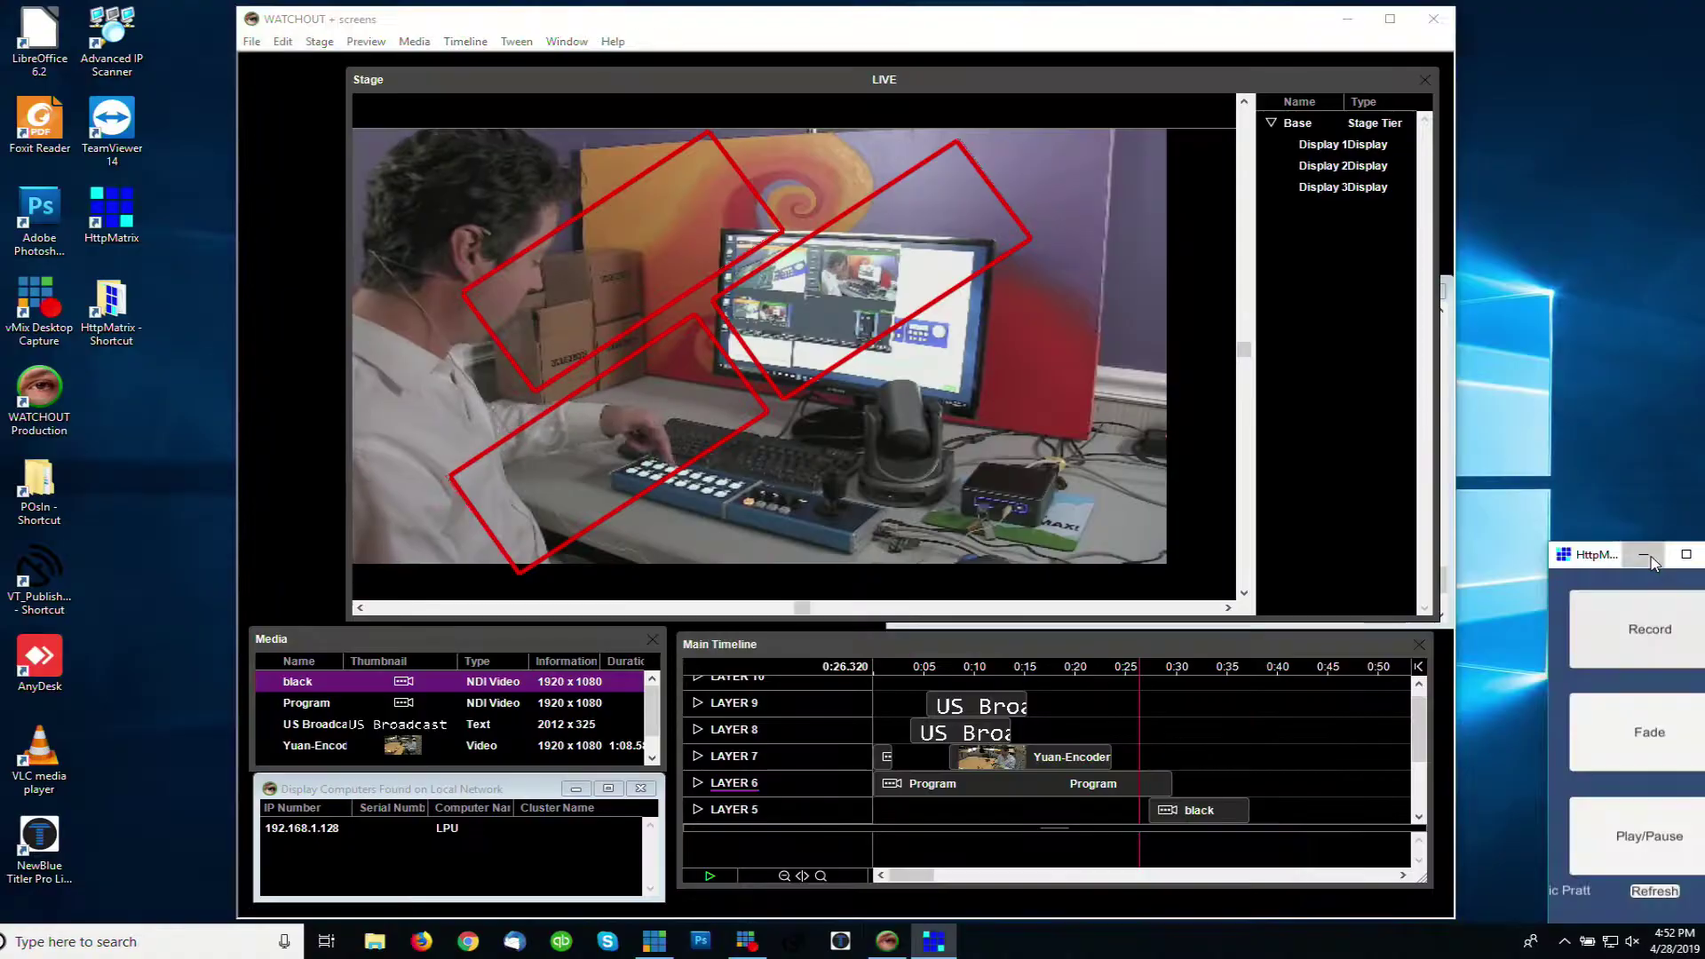
Minimize HttpMatrix and jump the main timeline between the black cue at 0:31.490 and the Program cue at 0:25.756, ending on black
{"action": "left_click", "coordinate": [1649, 557]}
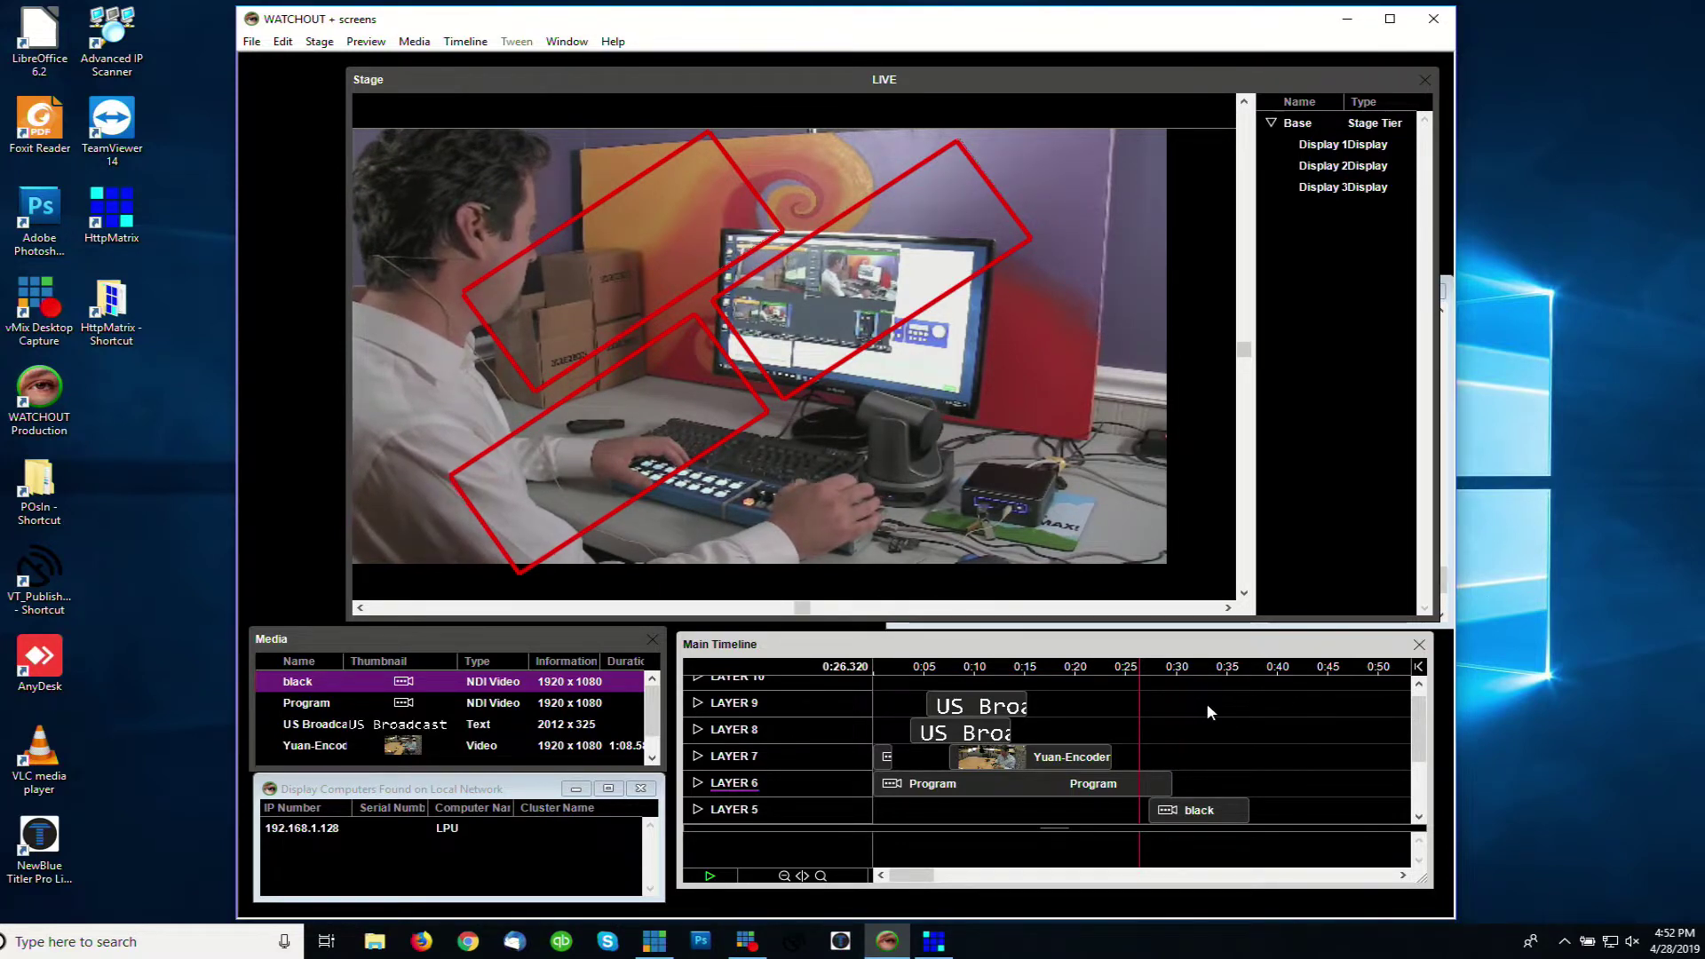
{"action": "left_click", "coordinate": [1193, 667]}
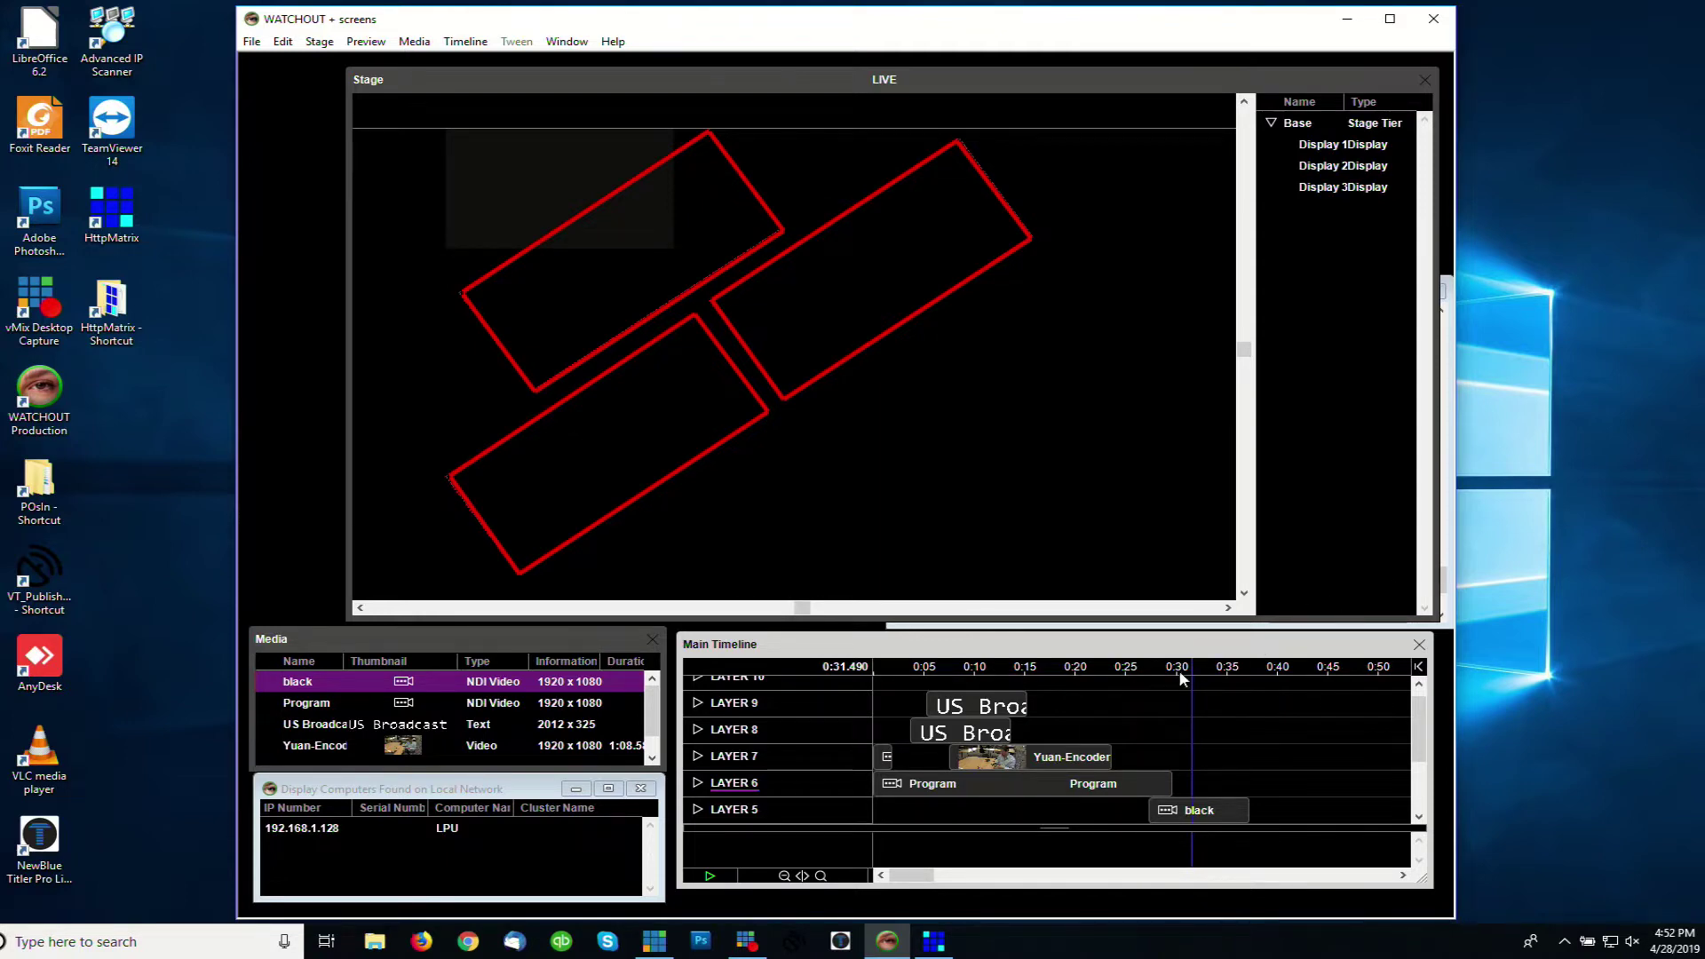
{"action": "left_click", "coordinate": [1134, 666]}
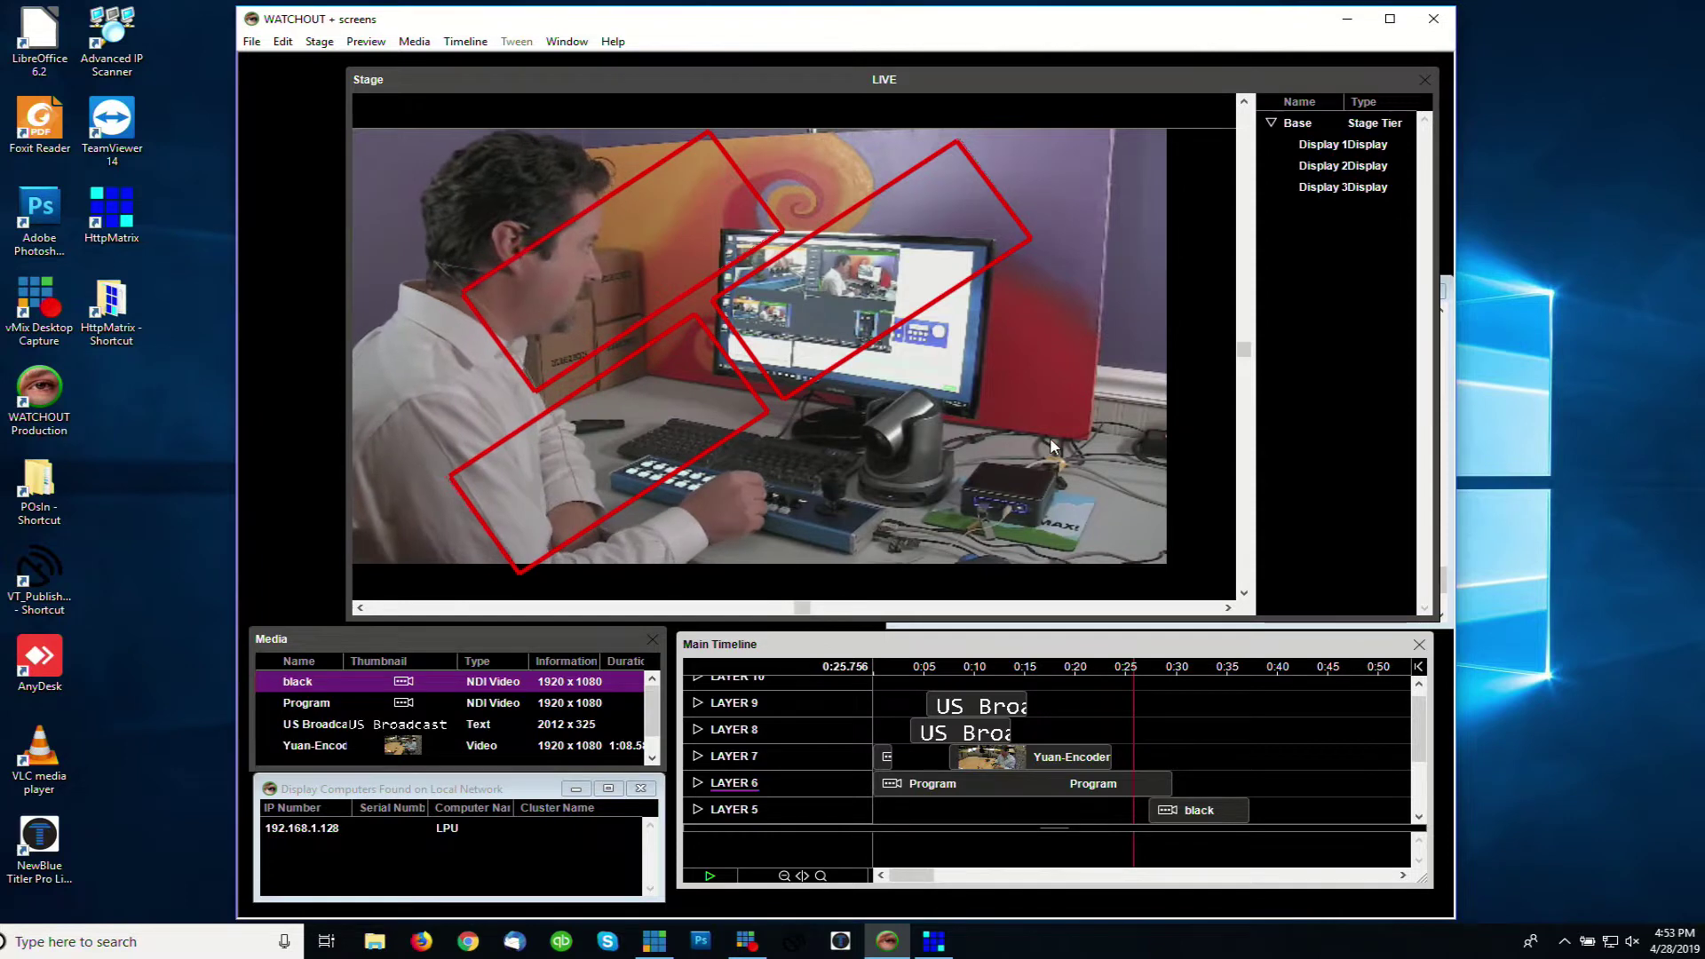
{"action": "left_click", "coordinate": [1197, 669]}
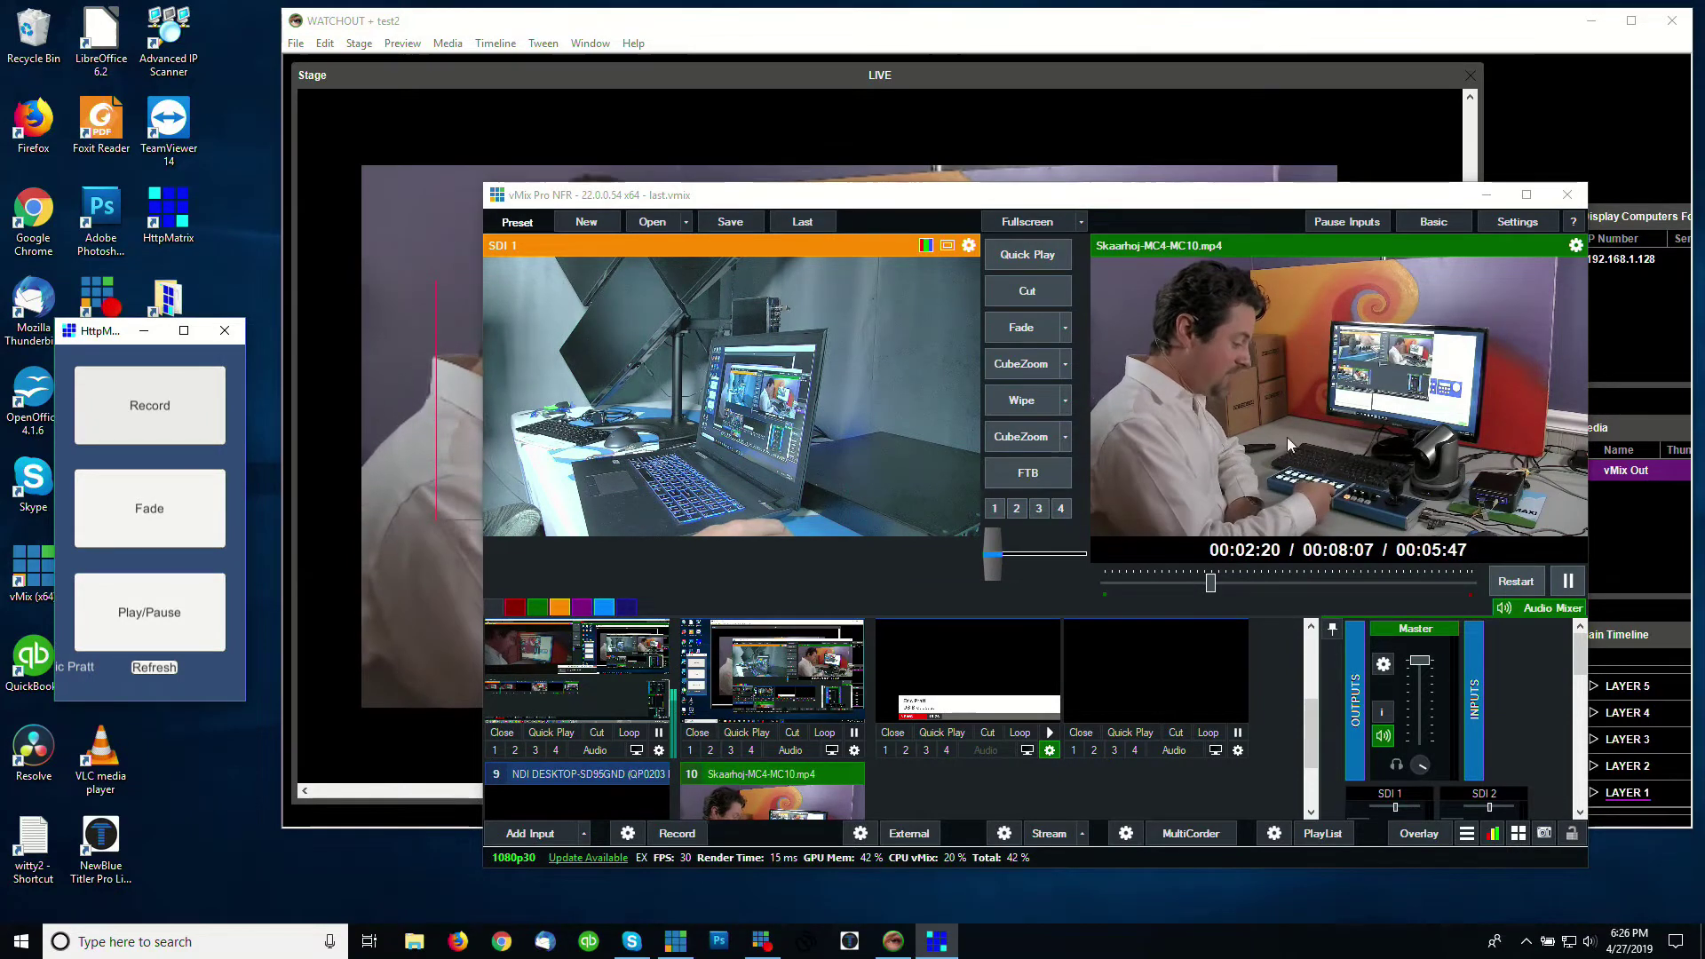
Bring vMix forward briefly, switch back to the WATCHOUT test2 show and maximize its window
{"action": "left_click", "coordinate": [1049, 302]}
{"action": "left_click", "coordinate": [1049, 302]}
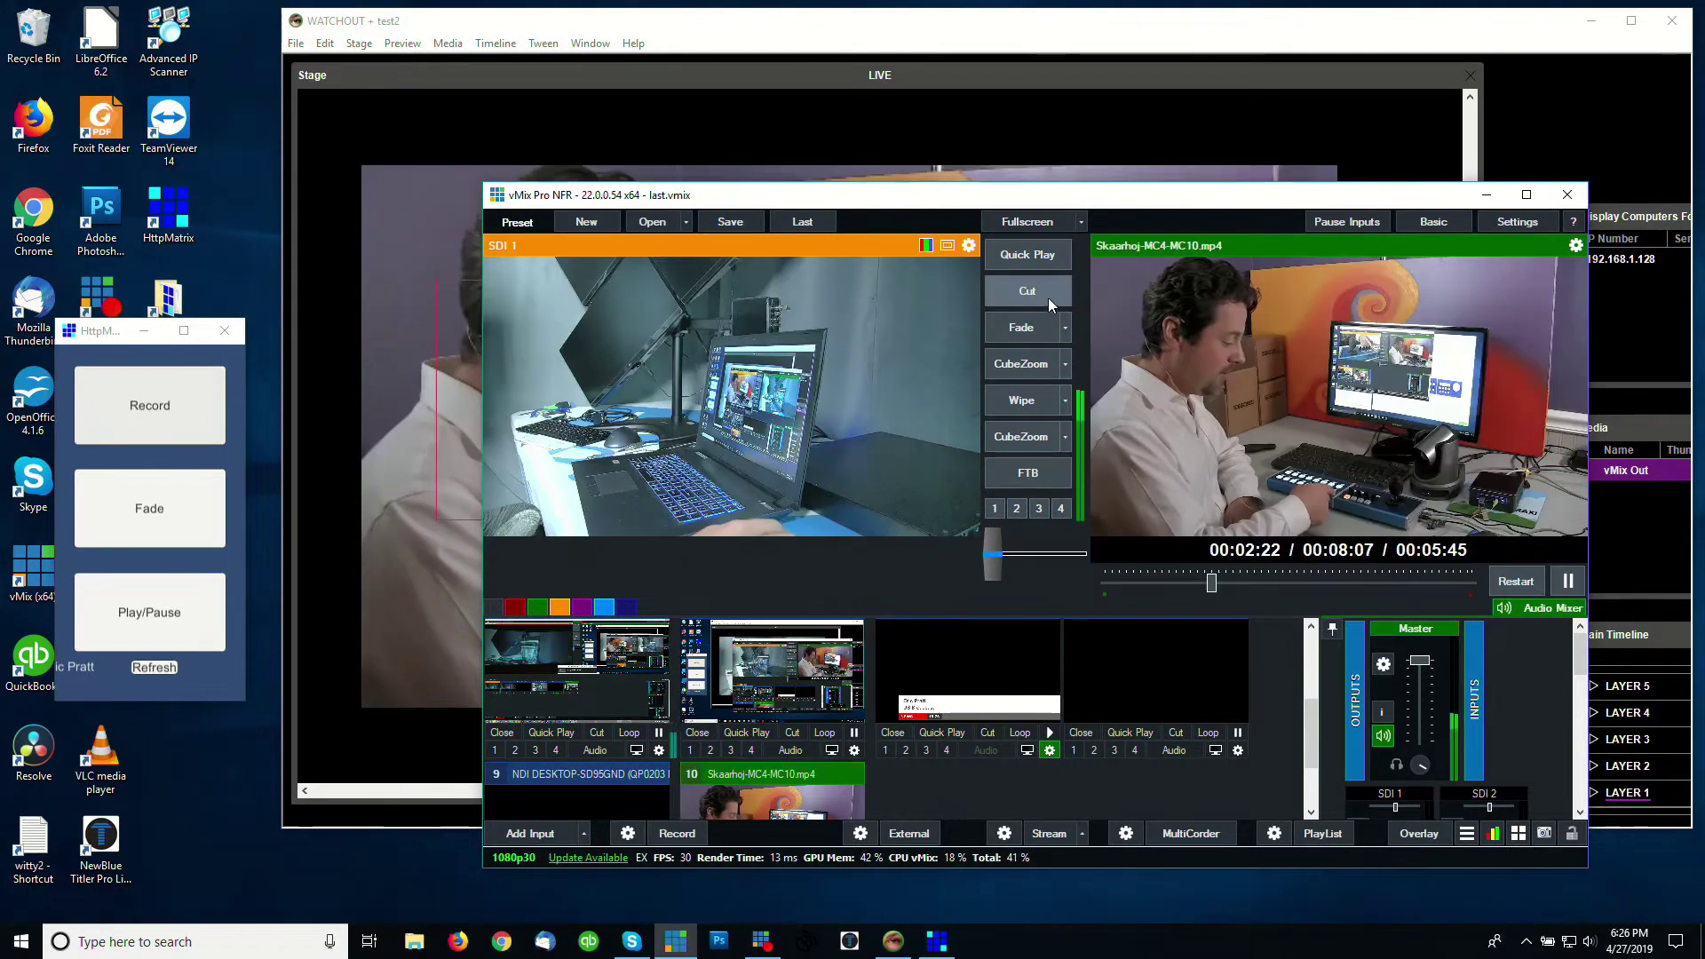
{"action": "left_click", "coordinate": [993, 35]}
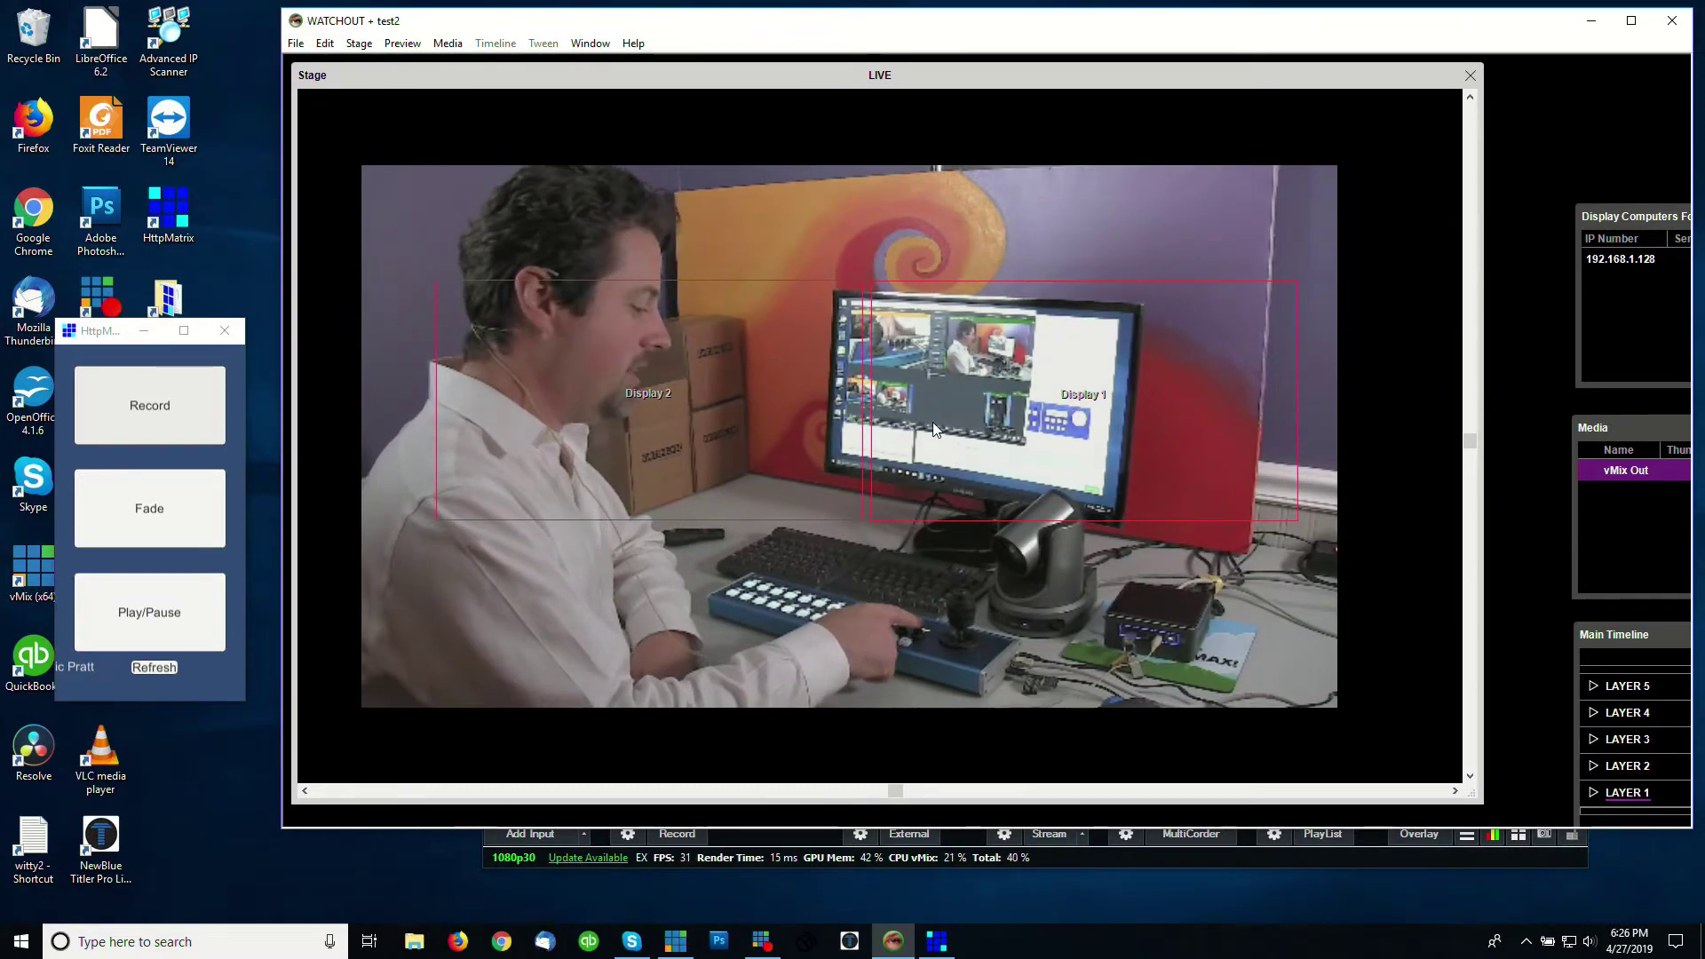
{"action": "double_click", "coordinate": [953, 20]}
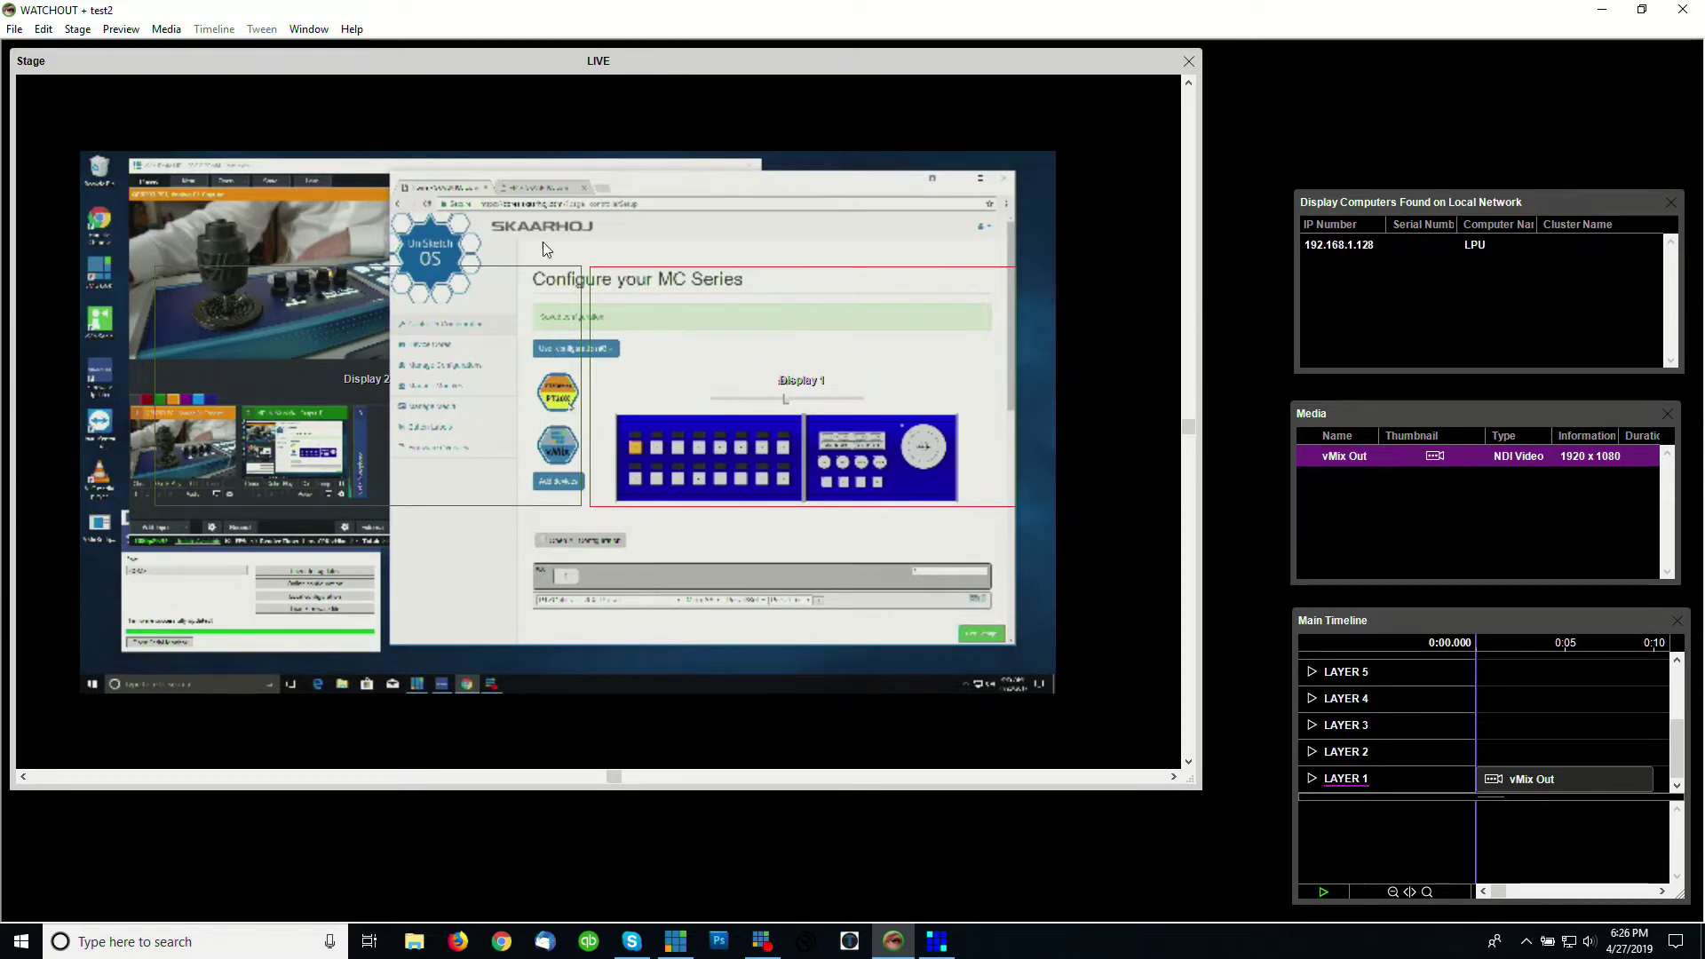
Overlap the two displays on the stage by moving Display 2 to about 3772 and Display 1 to about 5100 horizontally
{"action": "left_click", "coordinate": [476, 350]}
{"action": "left_click_drag", "start_coordinate": [514, 340], "coordinate": [592, 339]}
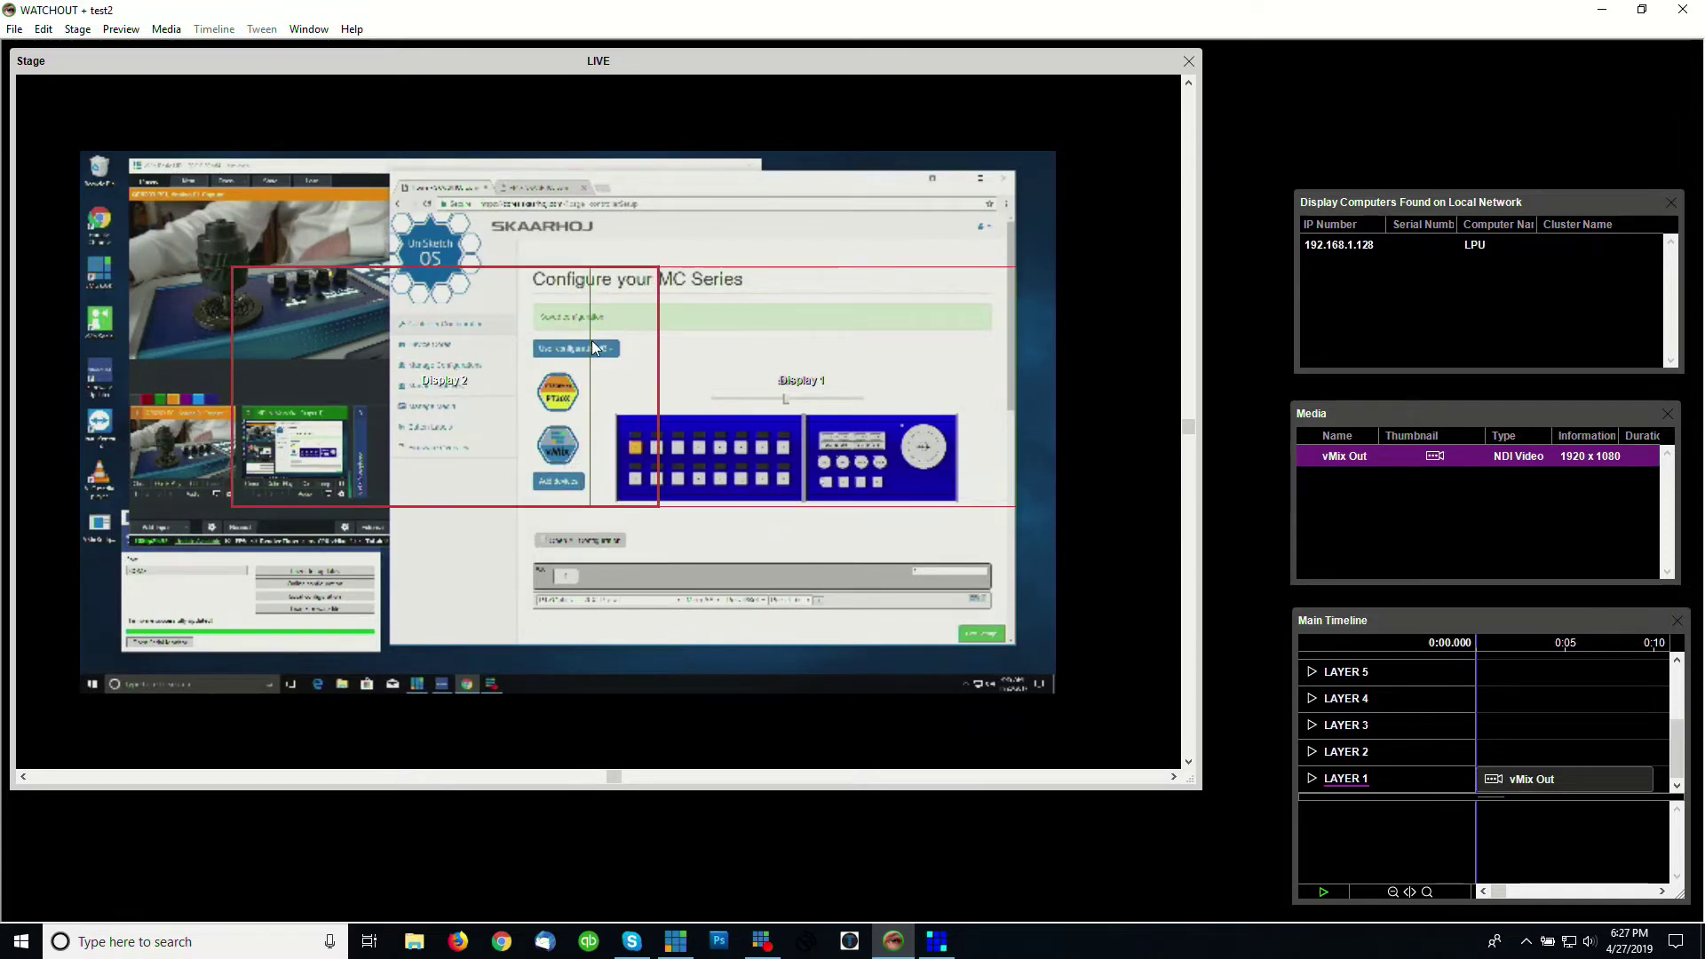
{"action": "left_click_drag", "start_coordinate": [730, 332], "coordinate": [668, 332]}
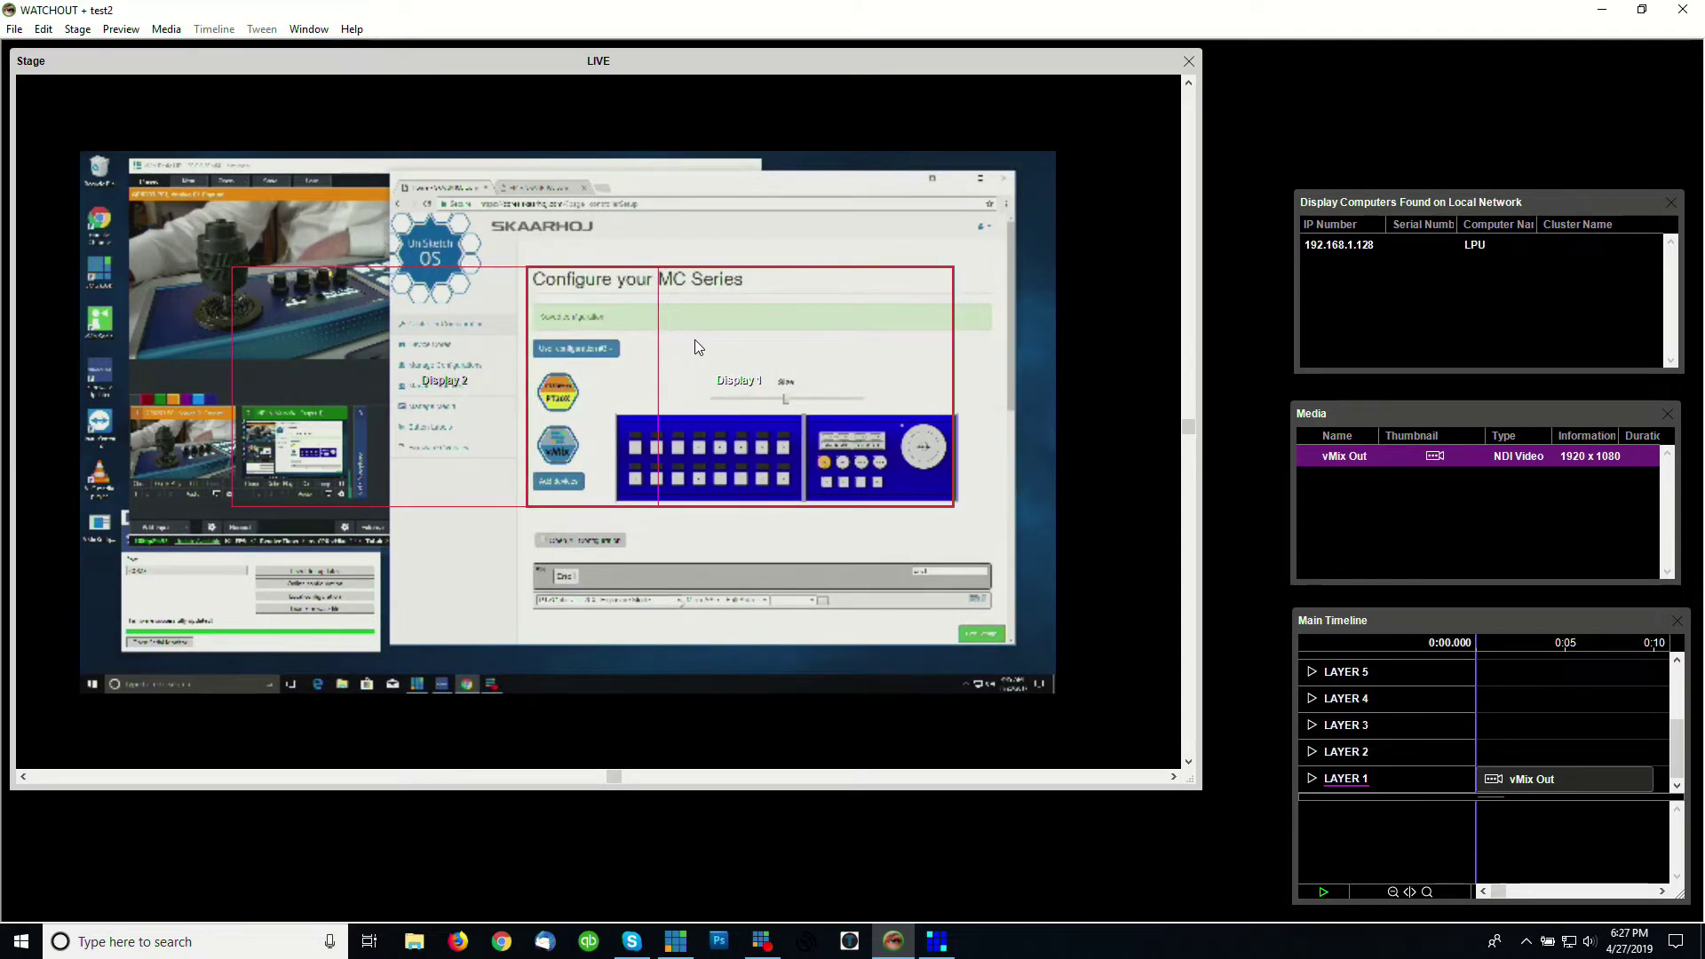
Take the stage offline and bring it back online to refresh the displays
{"action": "left_click", "coordinate": [78, 30]}
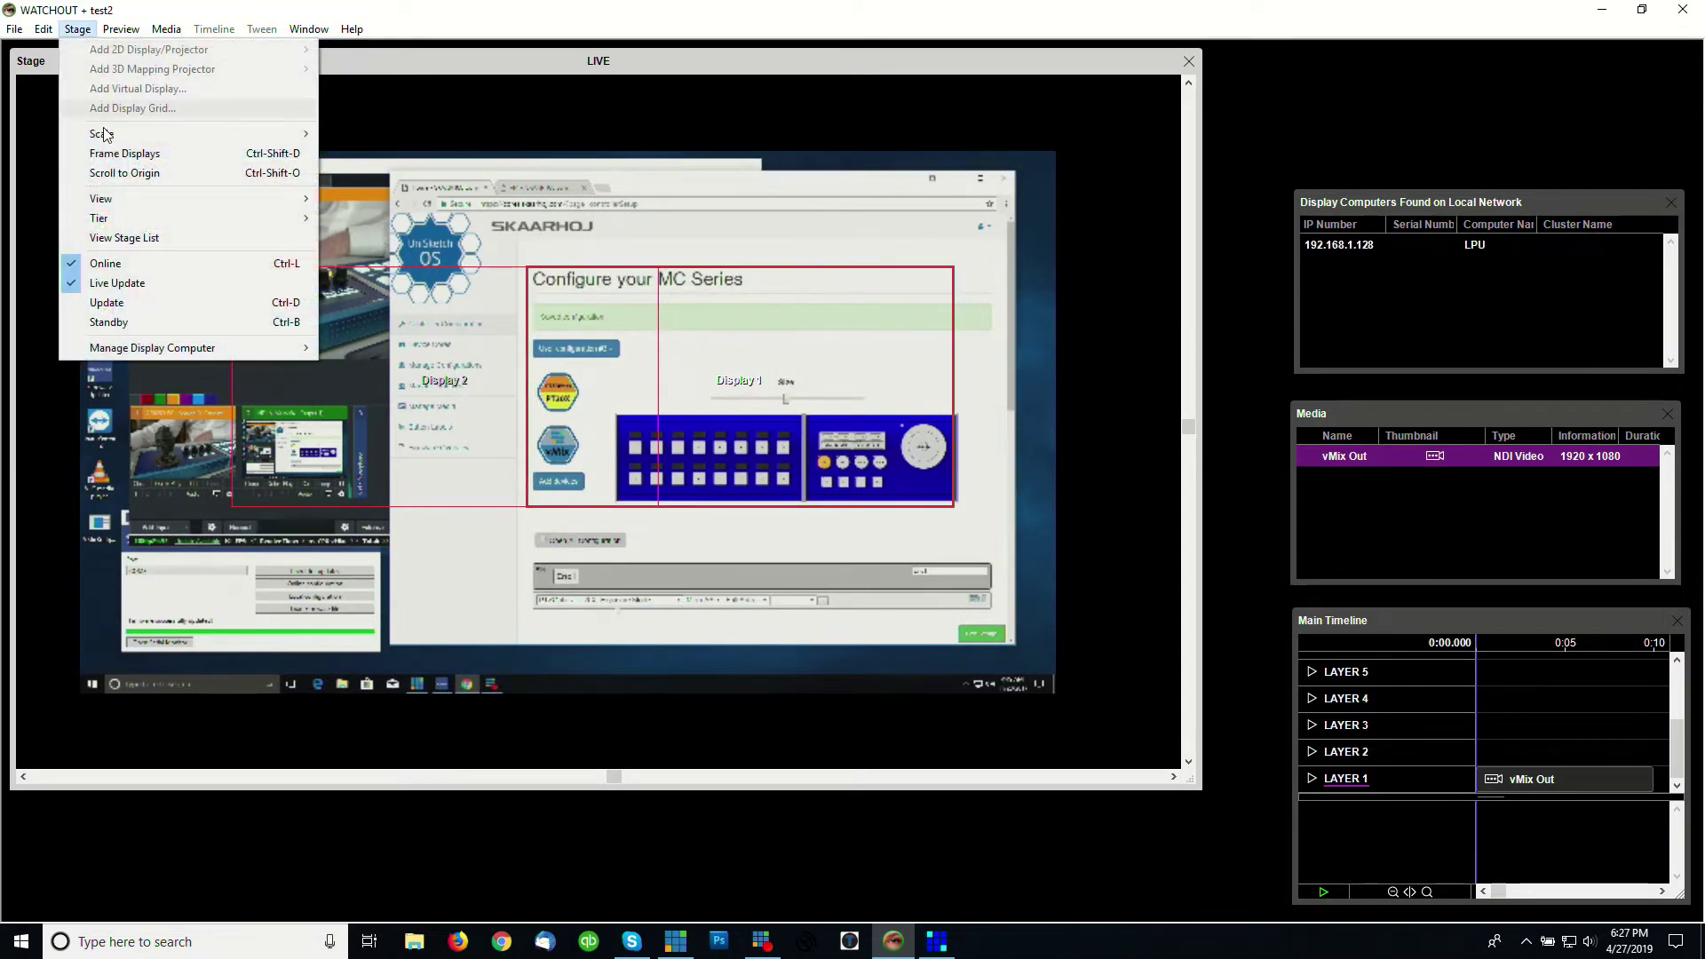
{"action": "left_click", "coordinate": [106, 265]}
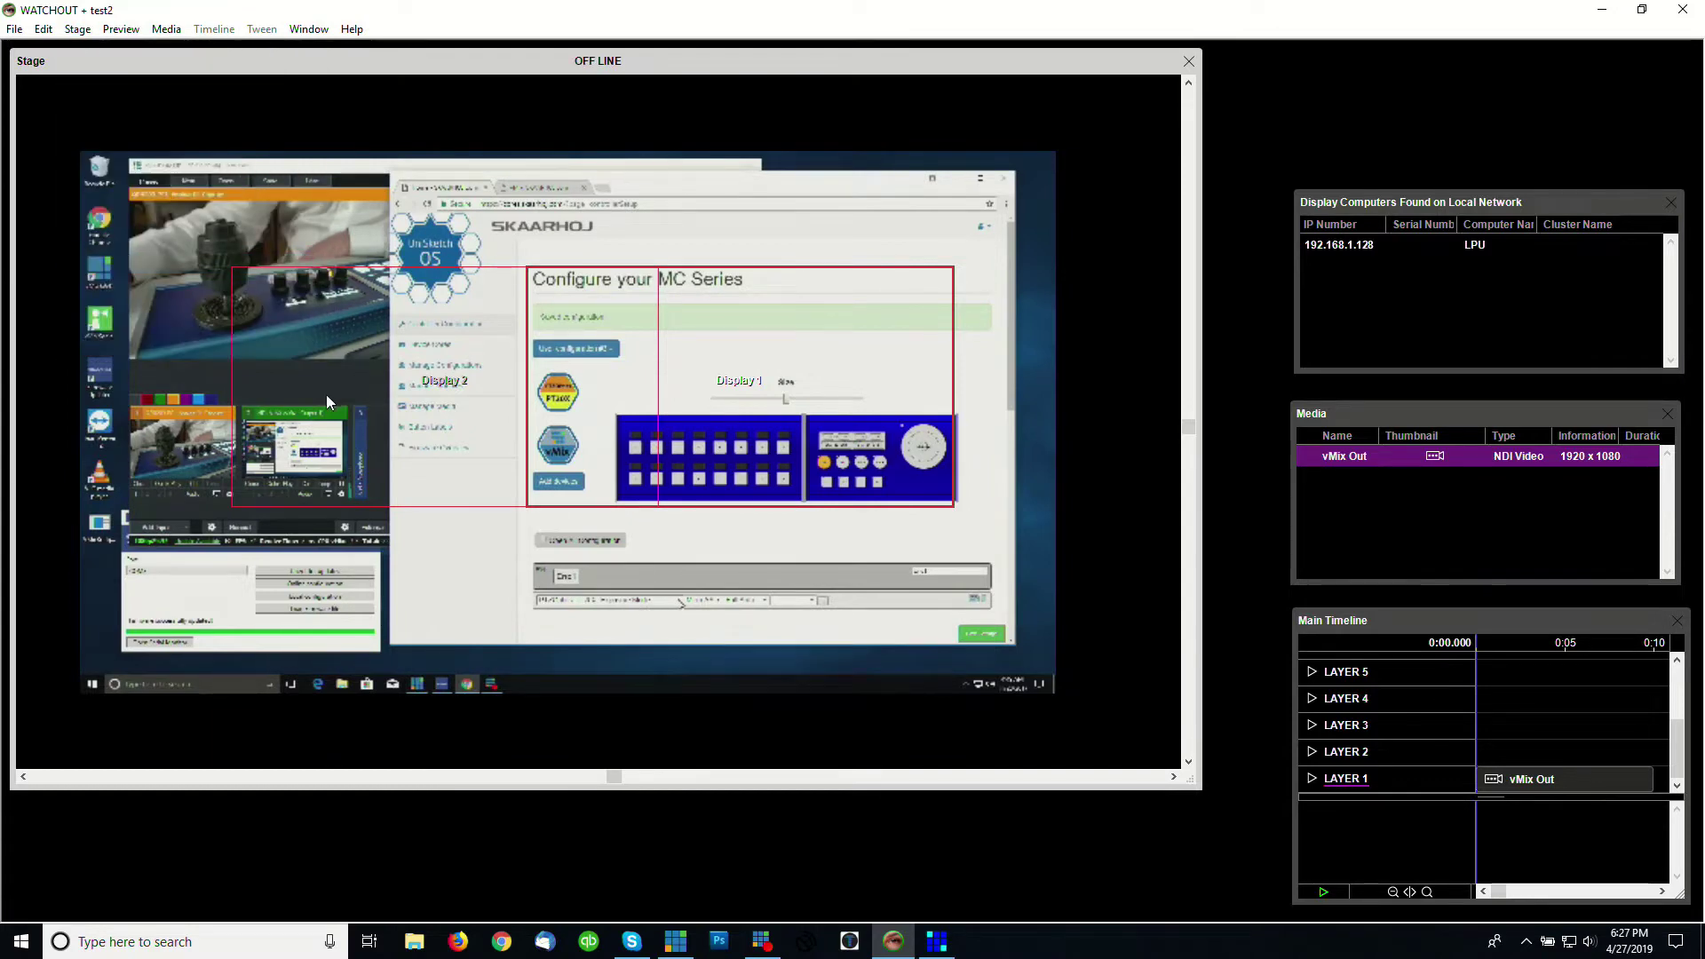
{"action": "left_click", "coordinate": [79, 29]}
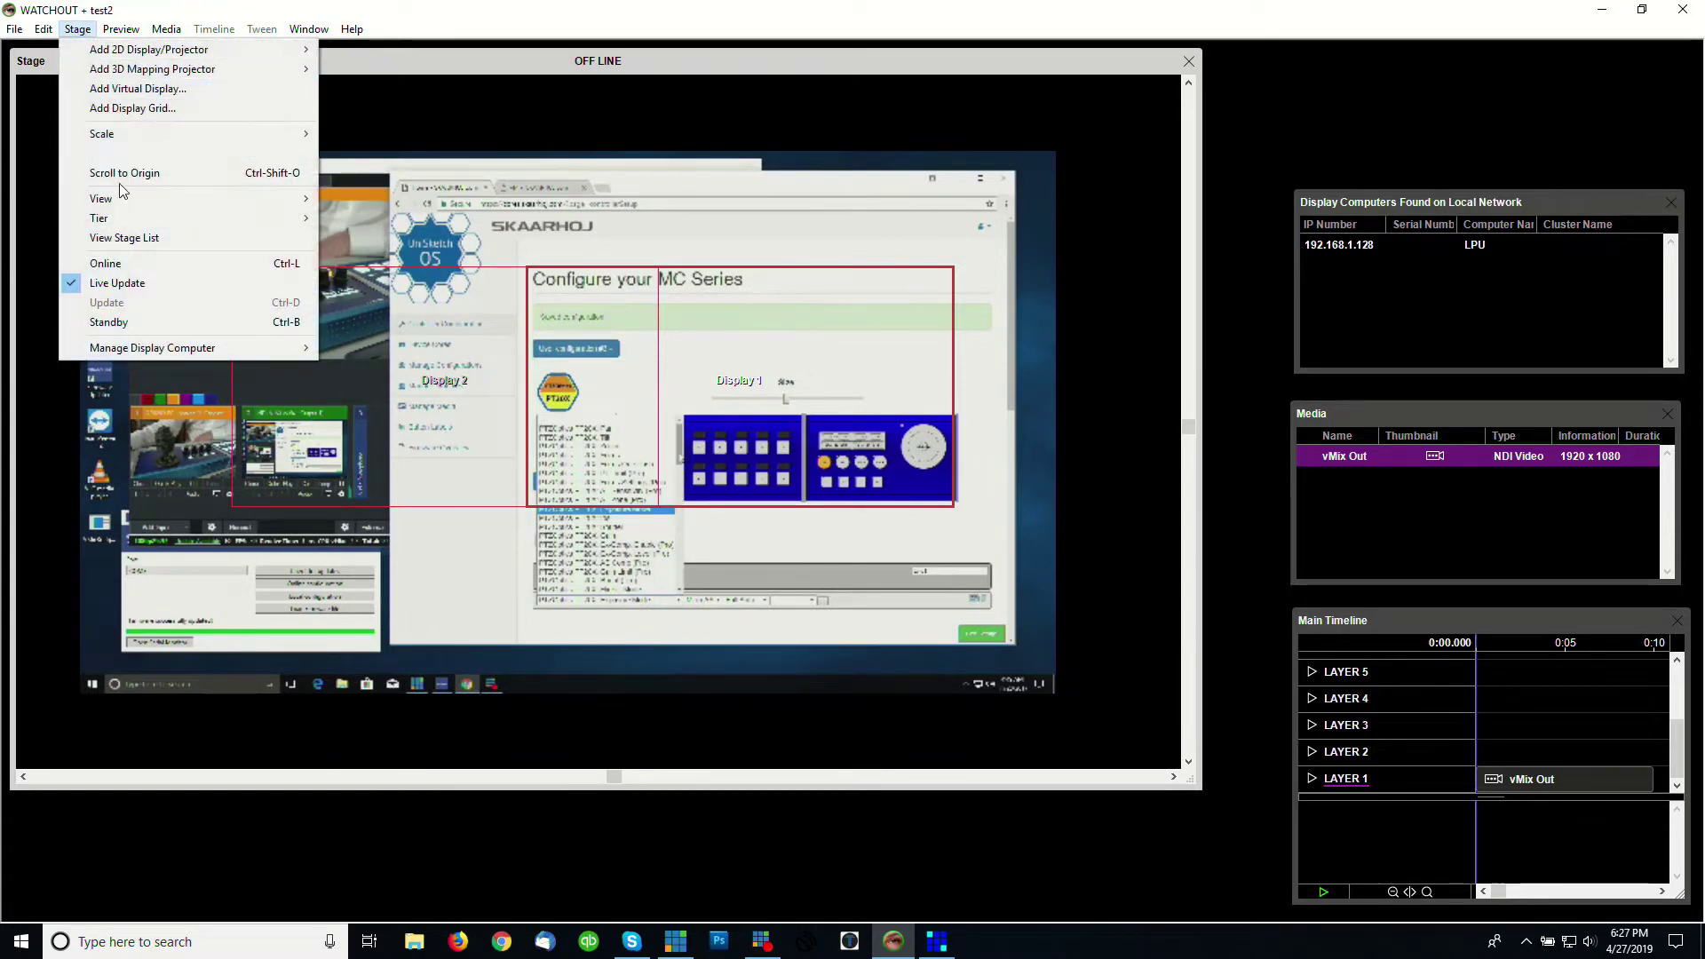
{"action": "left_click", "coordinate": [107, 265]}
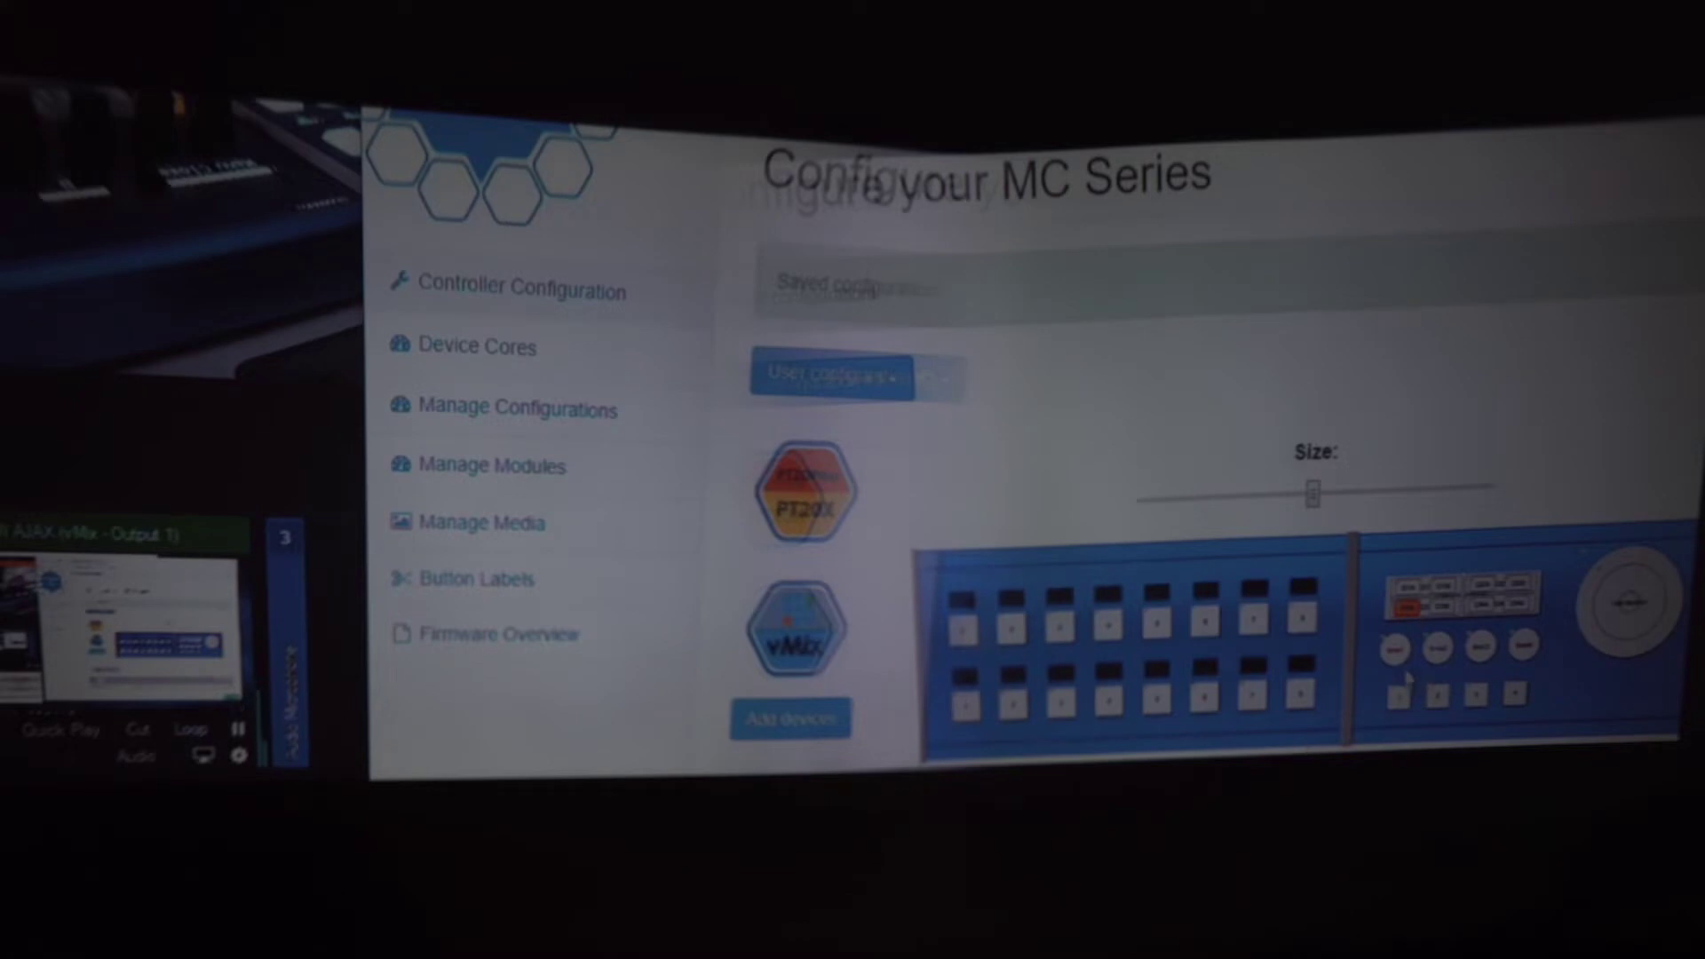
{"action": "left_click", "coordinate": [1399, 702]}
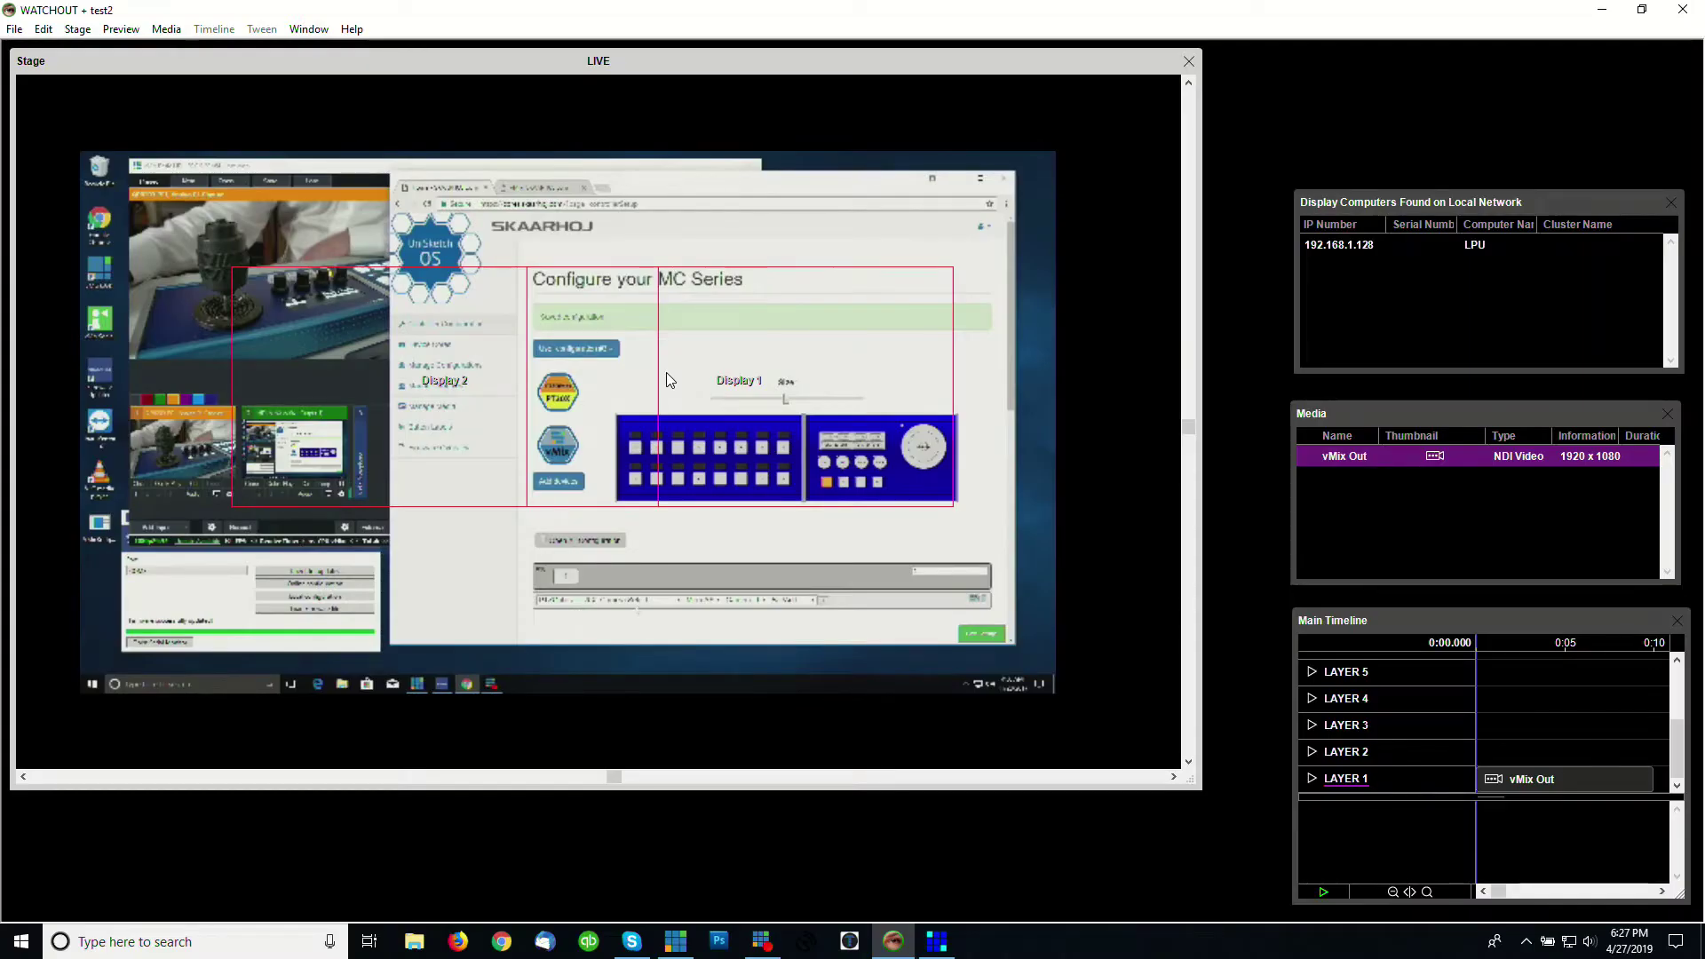
Adjust Display 1's perspective geometry, offsetting its upper-right corner to X 7, Y 111 and its upper-left corner to X 90, Y 0
{"action": "left_click", "coordinate": [727, 357]}
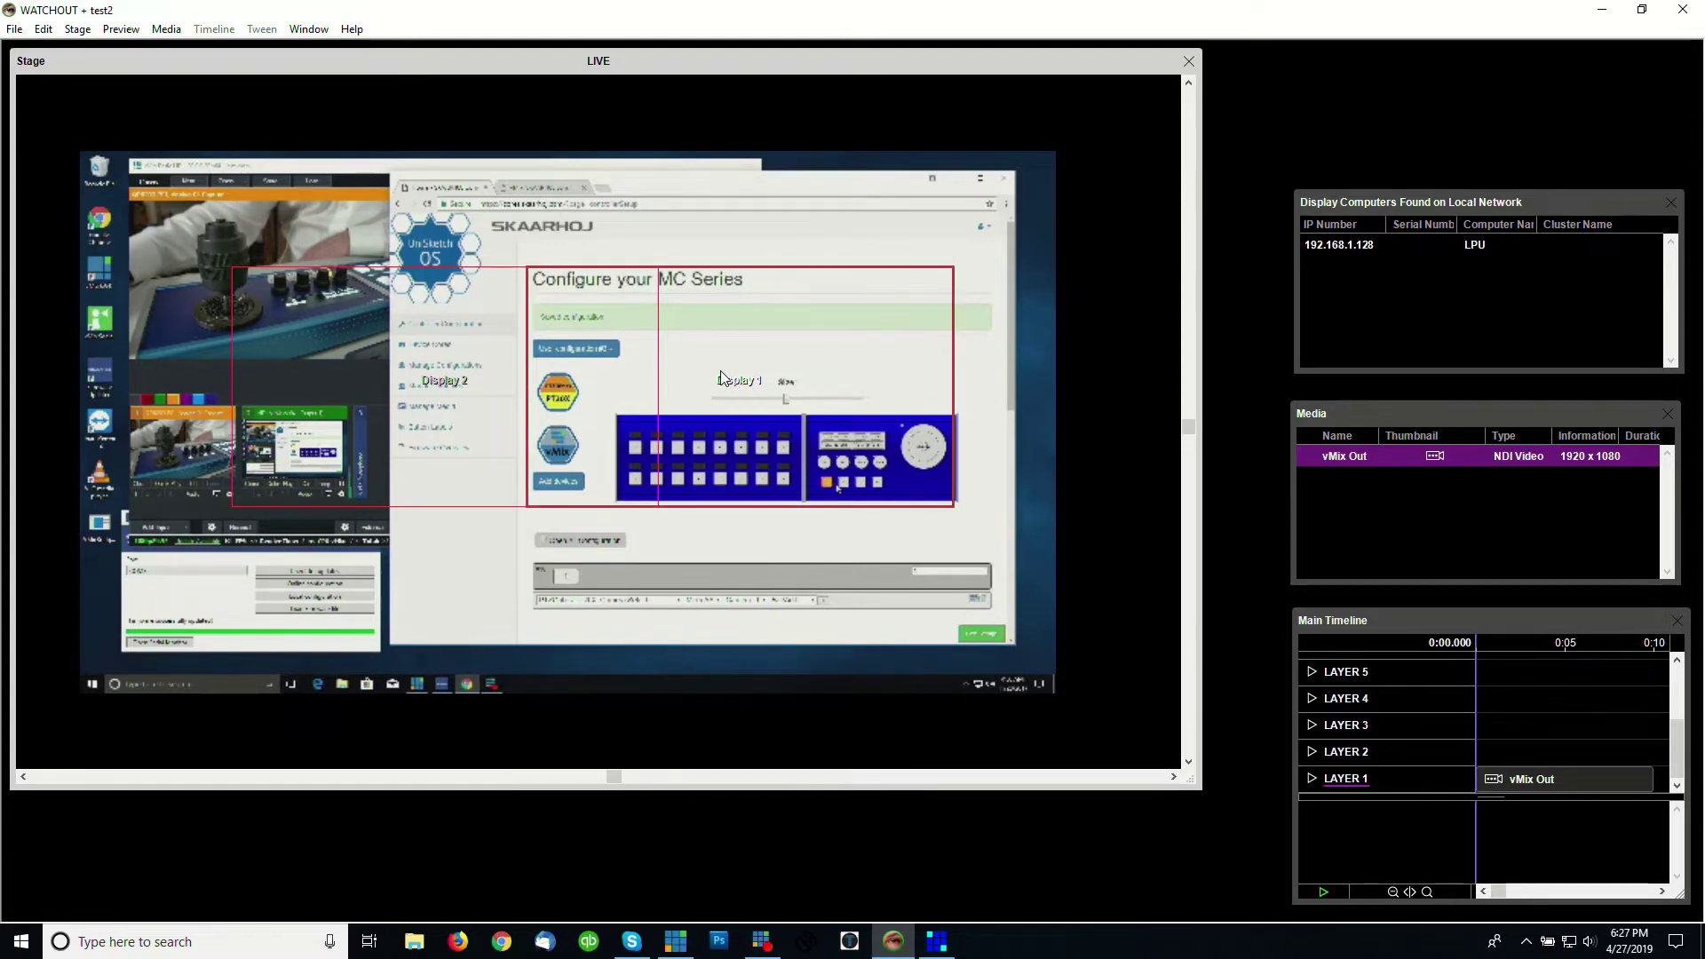
{"action": "right_click", "coordinate": [751, 330]}
{"action": "left_click", "coordinate": [783, 340]}
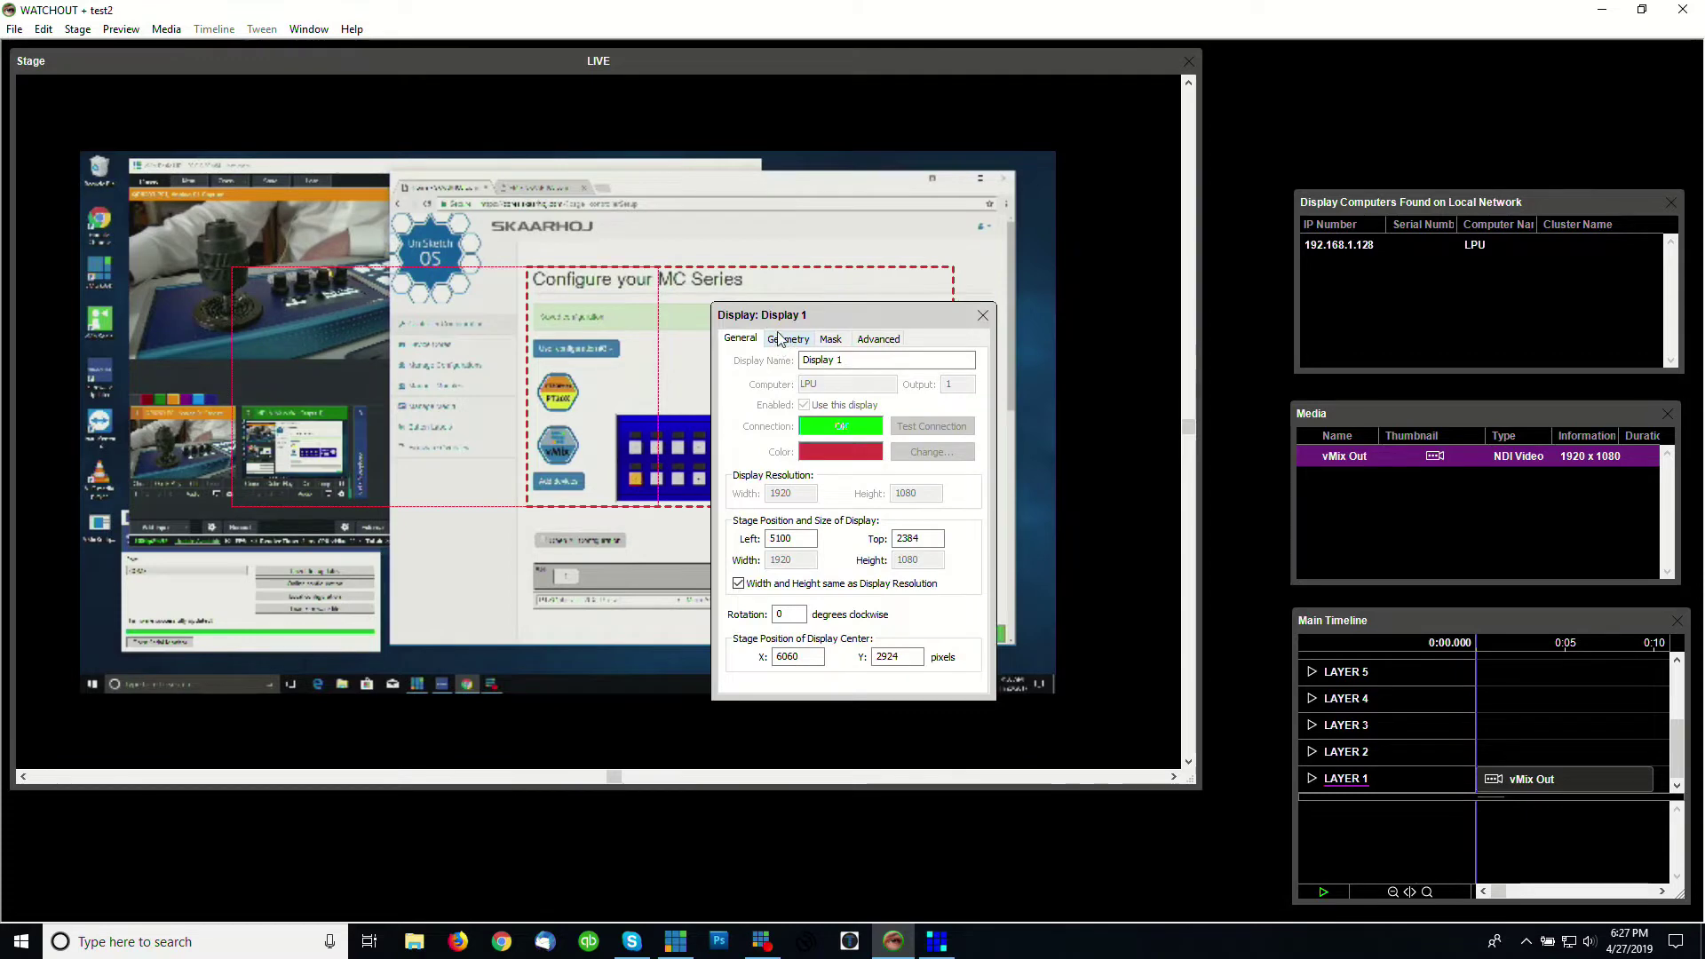
{"action": "left_click", "coordinate": [787, 339]}
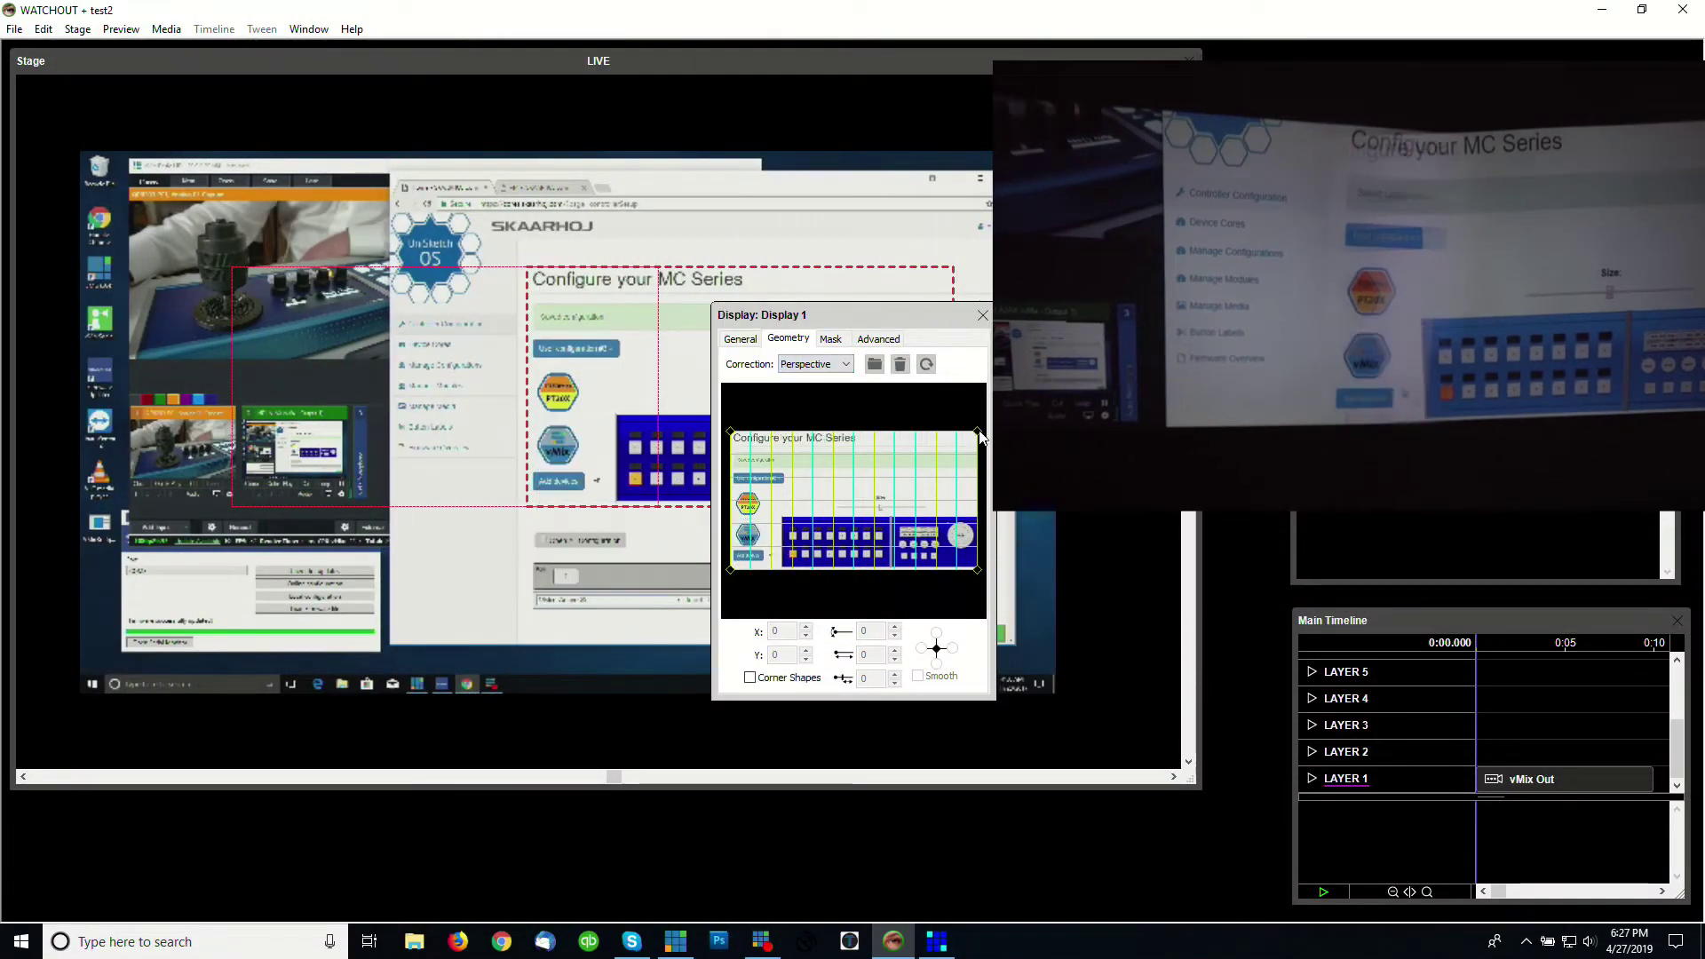
{"action": "left_click_drag", "start_coordinate": [978, 431], "coordinate": [978, 446]}
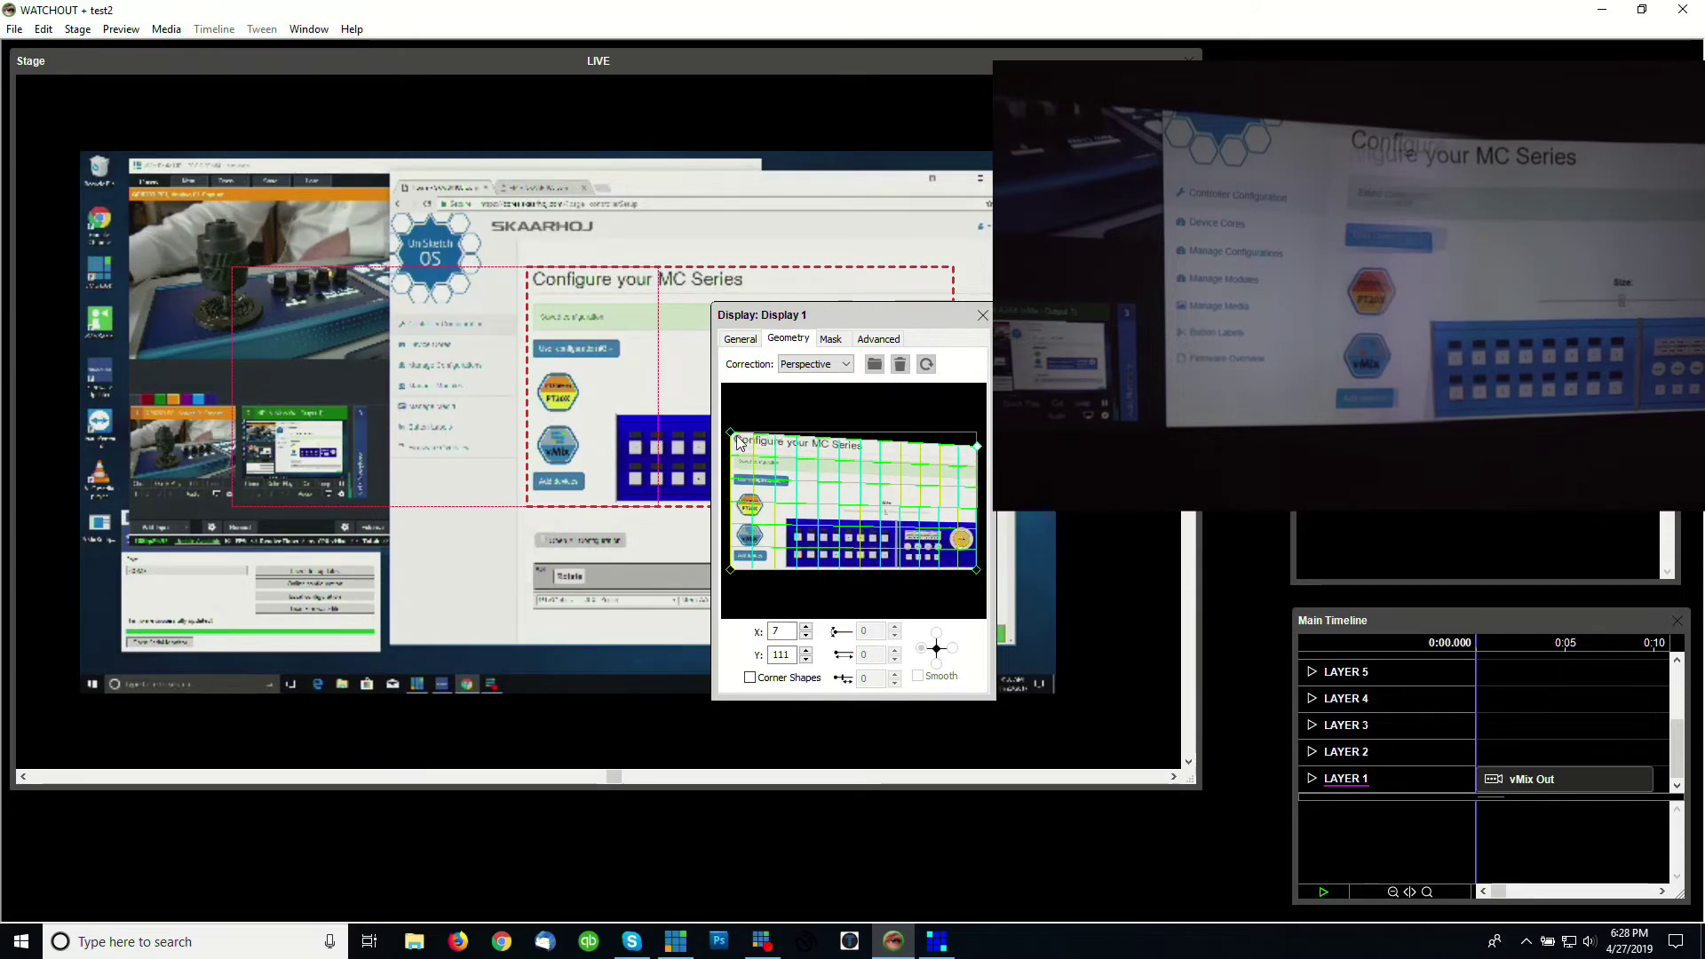
{"action": "left_click_drag", "start_coordinate": [738, 435], "coordinate": [742, 434]}
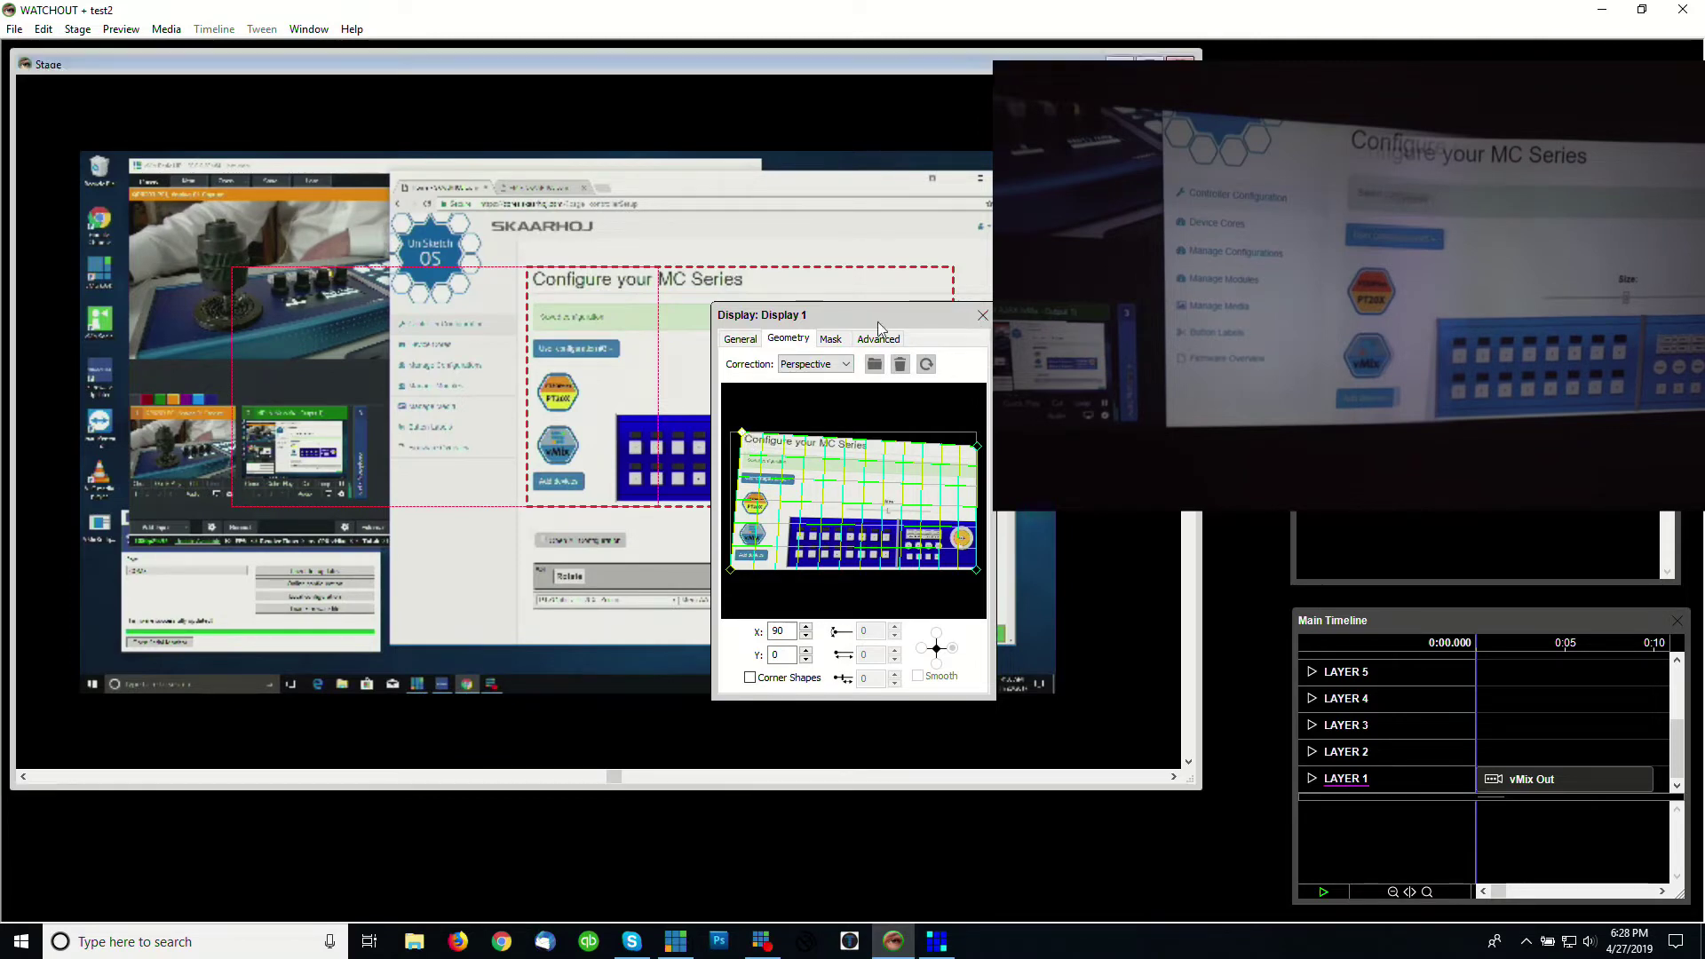
{"action": "left_click", "coordinate": [983, 314]}
Set Display 2's geometry correction to Perspective
{"action": "right_click", "coordinate": [465, 375]}
{"action": "left_click", "coordinate": [503, 389]}
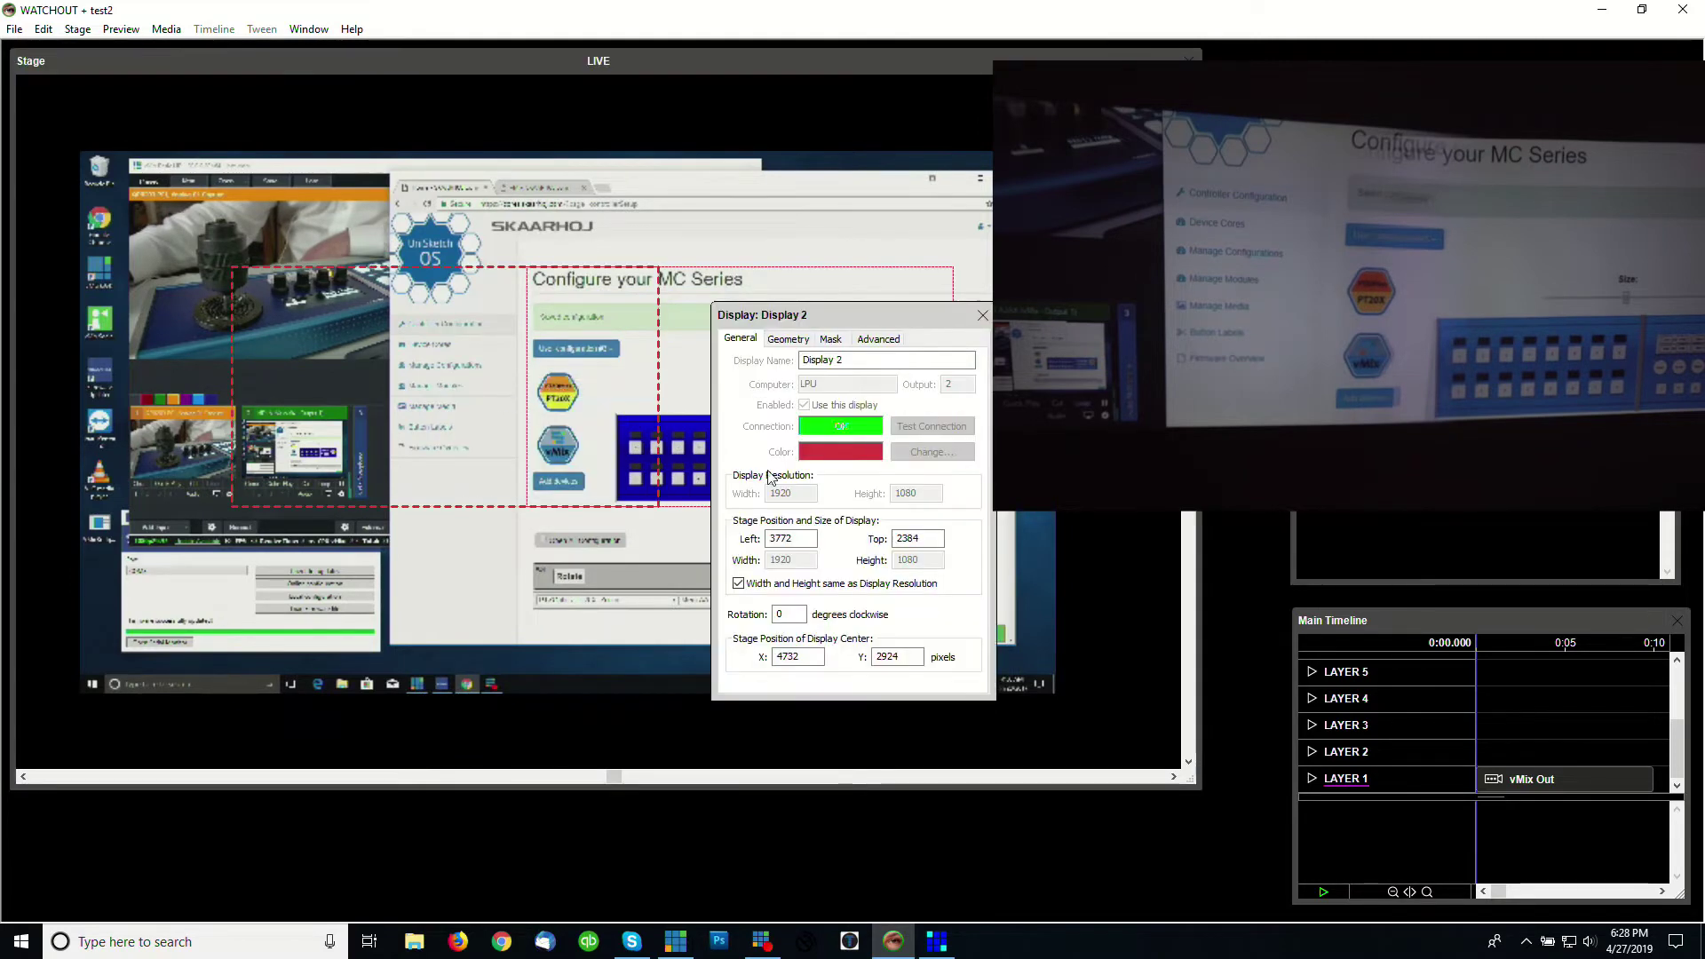
{"action": "left_click", "coordinate": [786, 339]}
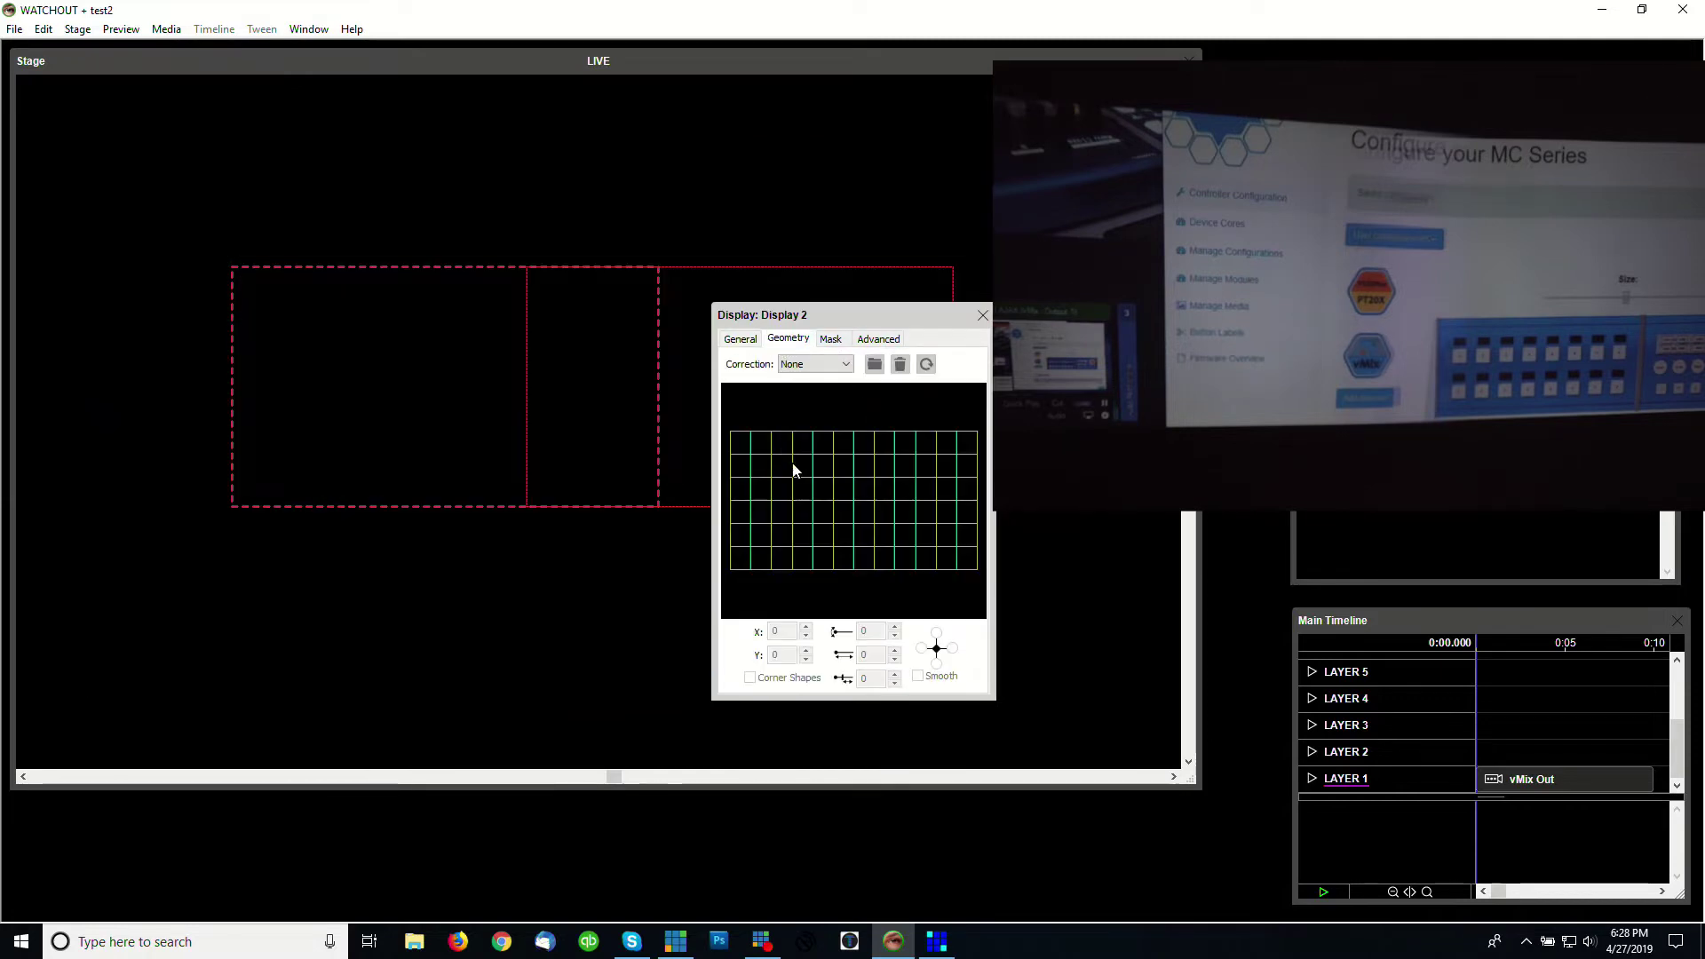
{"action": "left_click", "coordinate": [813, 364]}
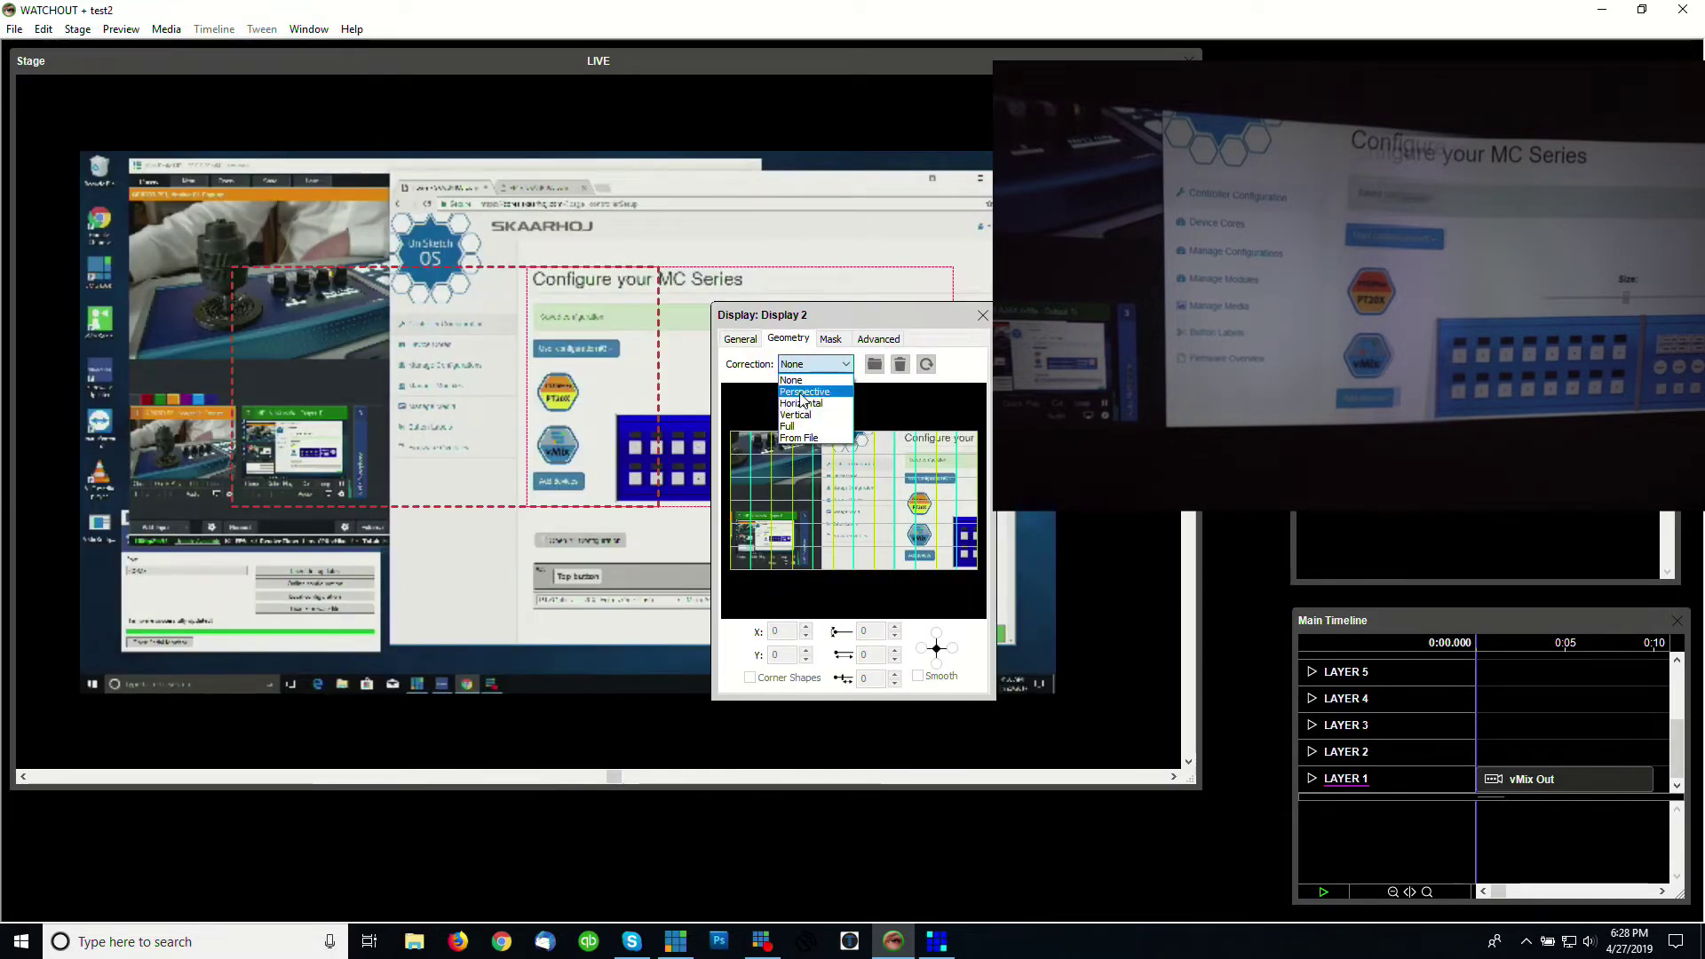
{"action": "left_click", "coordinate": [806, 393]}
Offset Display 2's upper-left corner to X 7, Y 69, its upper-right corner to X -62, Y 21 and its lower-right corner to X 62, Y -7
{"action": "left_click", "coordinate": [734, 437]}
{"action": "left_click_drag", "start_coordinate": [733, 432], "coordinate": [735, 445]}
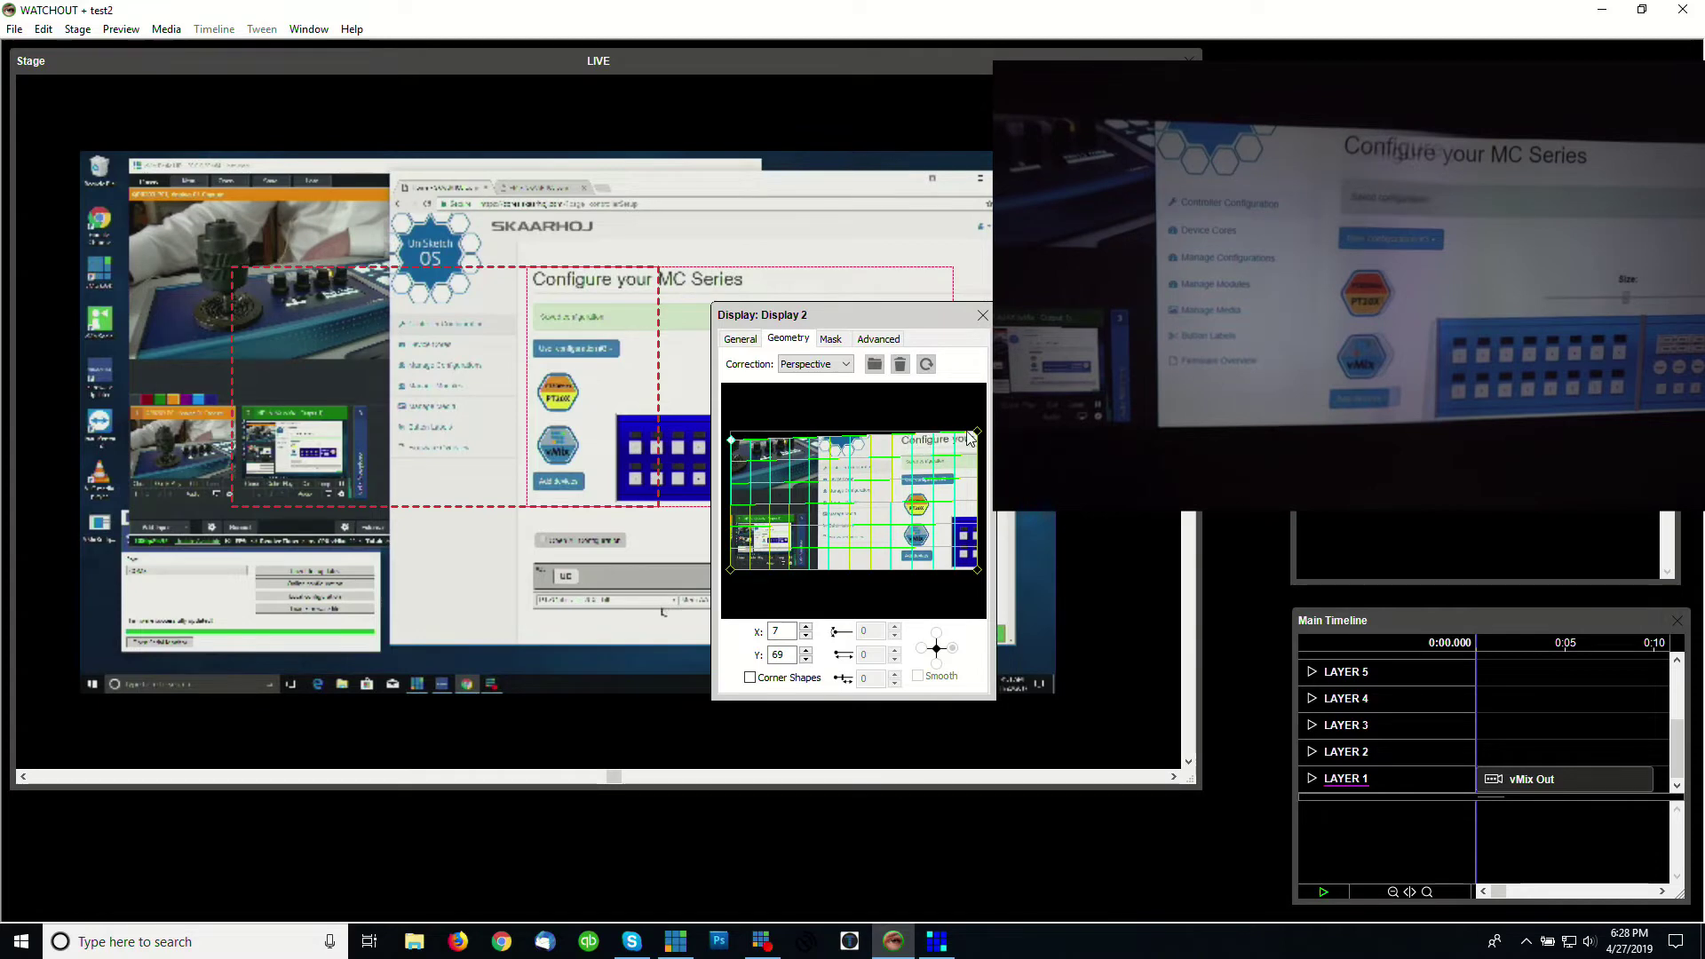
{"action": "left_click_drag", "start_coordinate": [976, 434], "coordinate": [970, 437]}
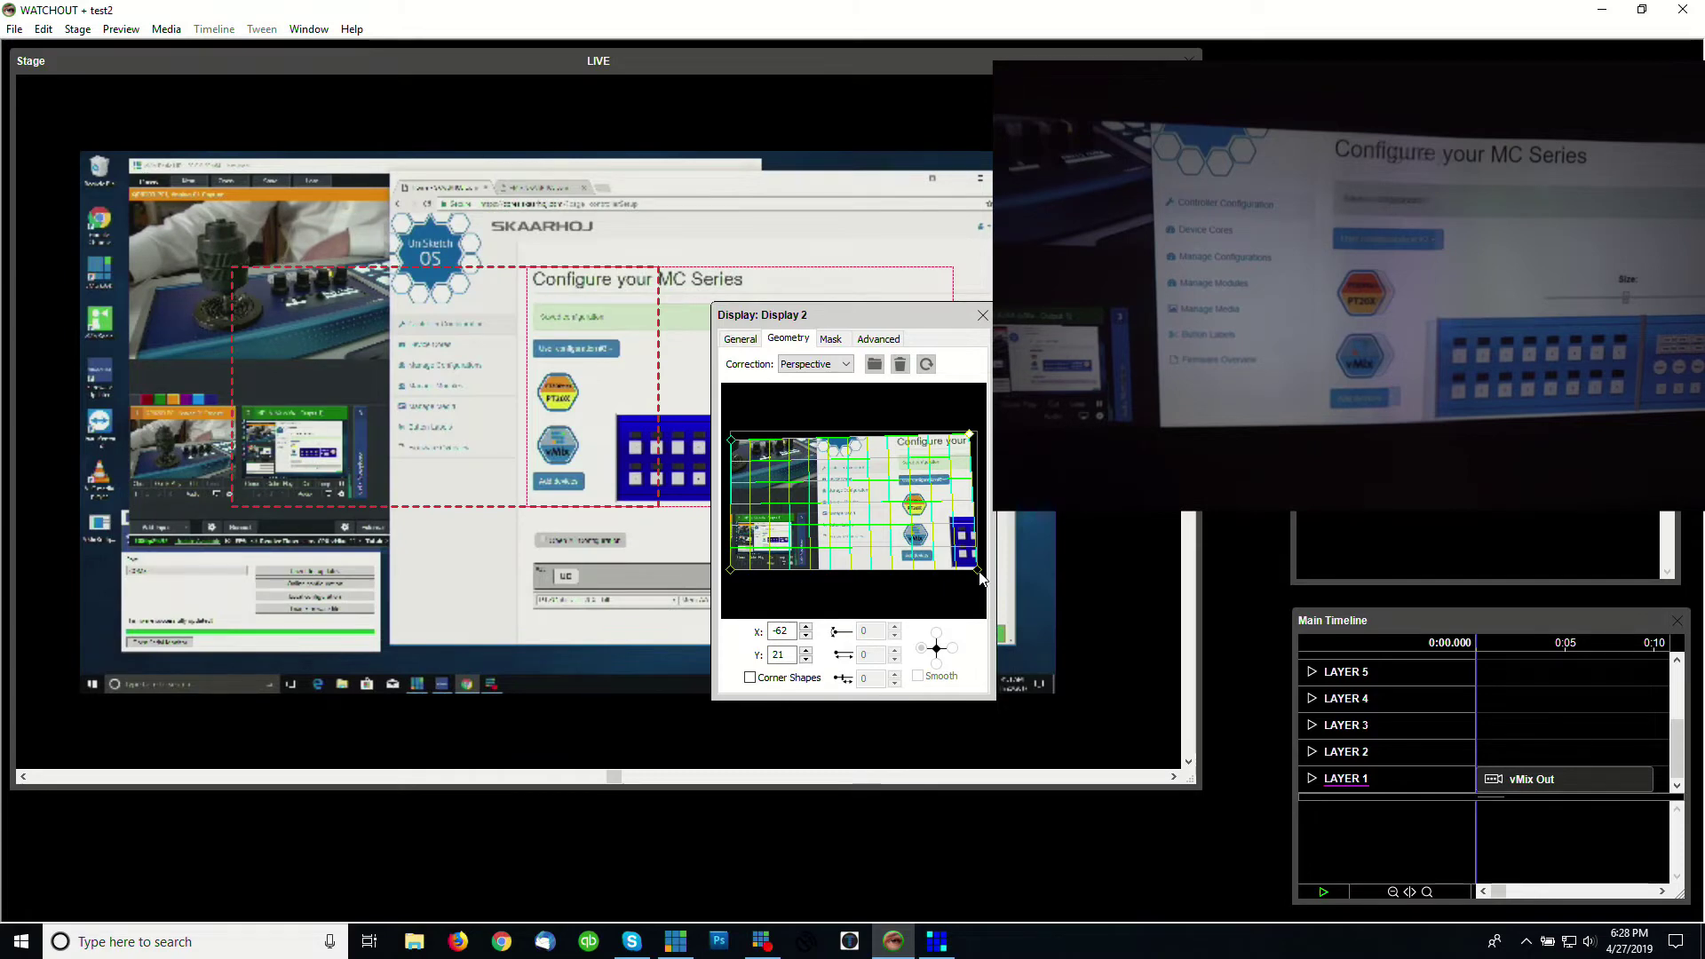
{"action": "left_click_drag", "start_coordinate": [979, 575], "coordinate": [993, 578]}
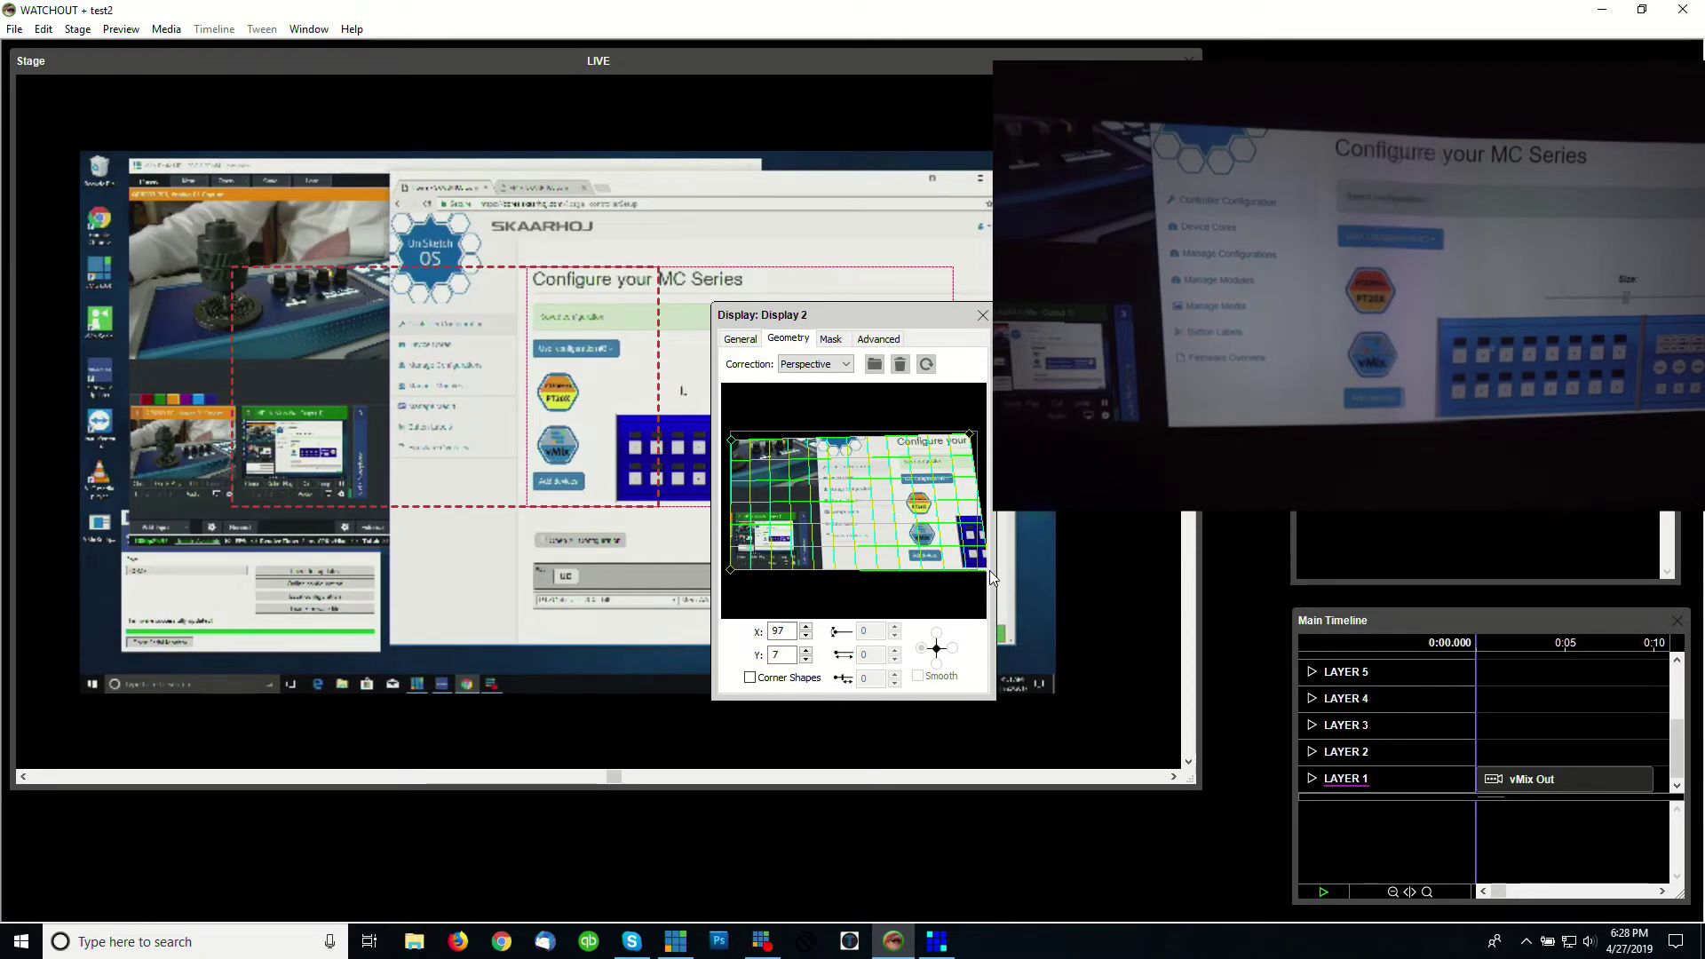
{"action": "left_click_drag", "start_coordinate": [991, 576], "coordinate": [987, 577]}
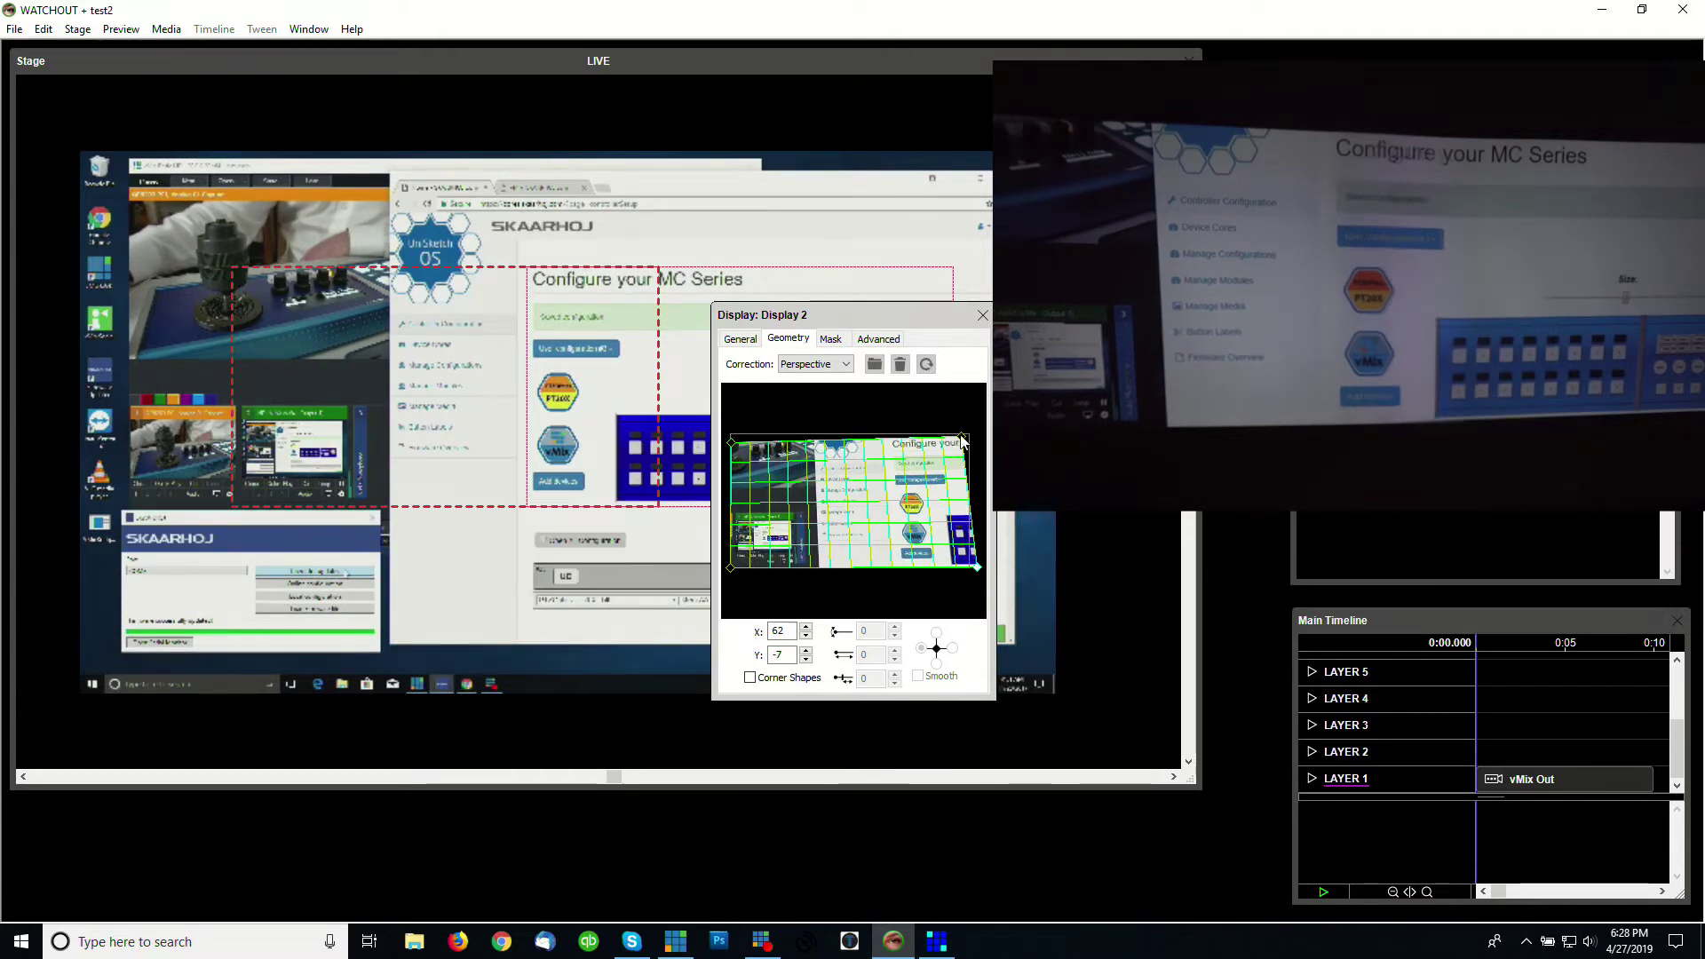
Offset Display 2's upper-right corner to X -50, Y 29, and cycle the stage offline and back online to refresh the displays
{"action": "left_click_drag", "start_coordinate": [960, 435], "coordinate": [966, 443]}
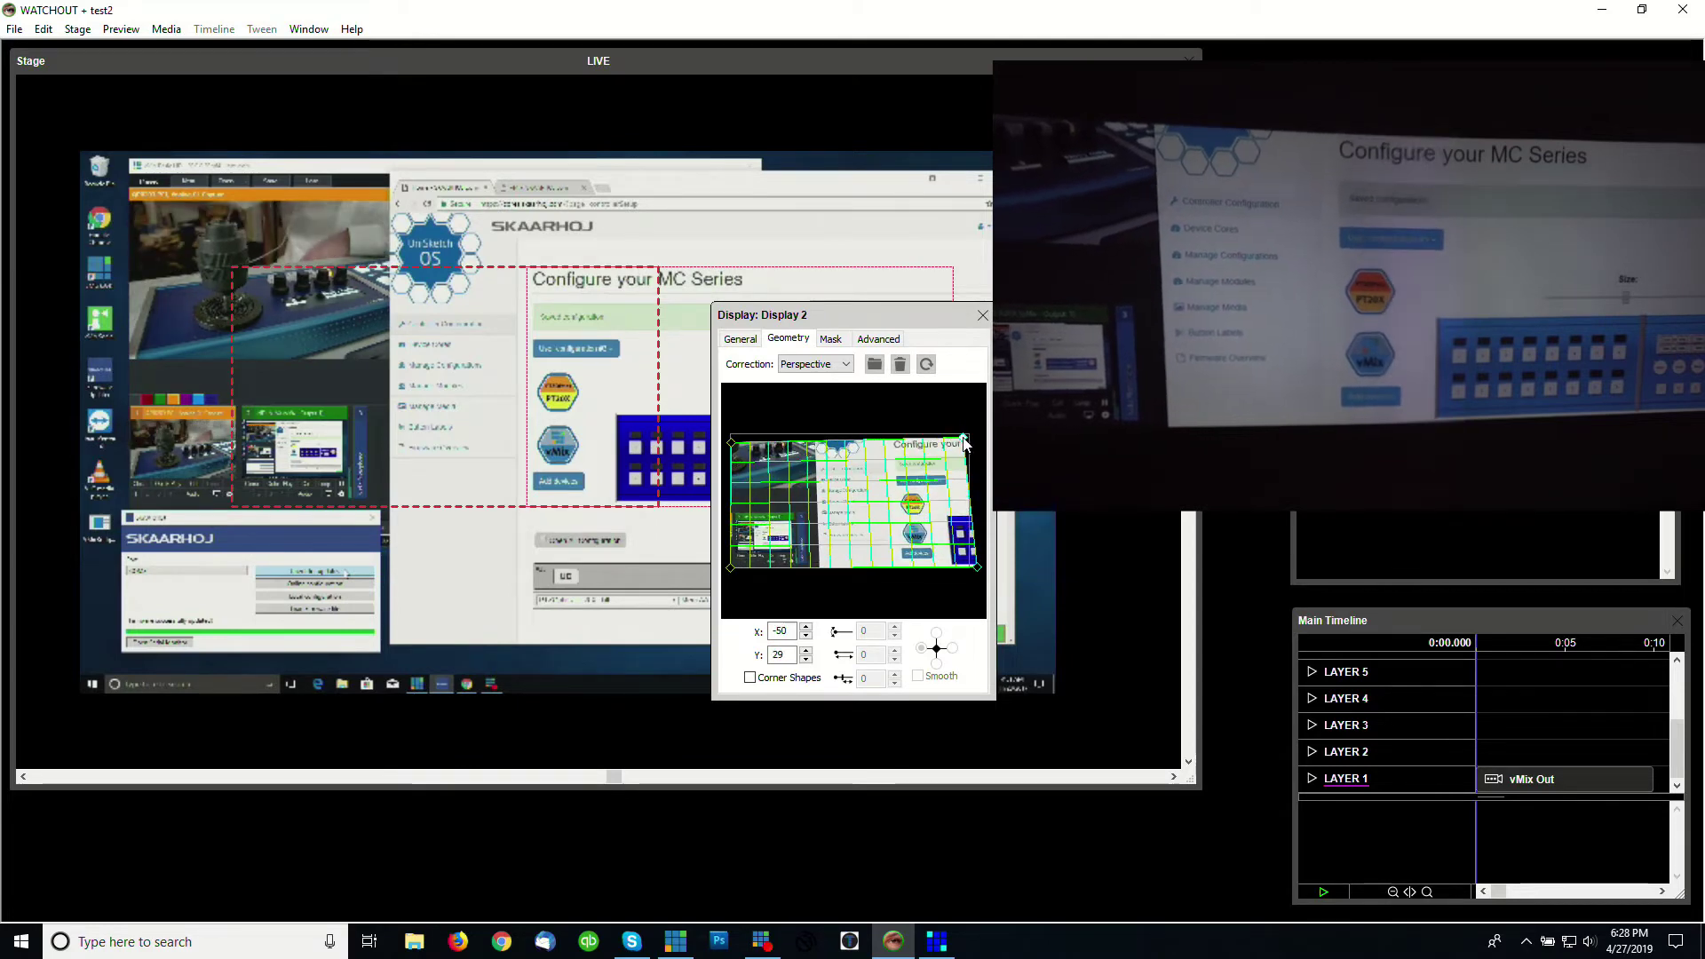
{"action": "left_click", "coordinate": [982, 313]}
{"action": "left_click", "coordinate": [78, 29]}
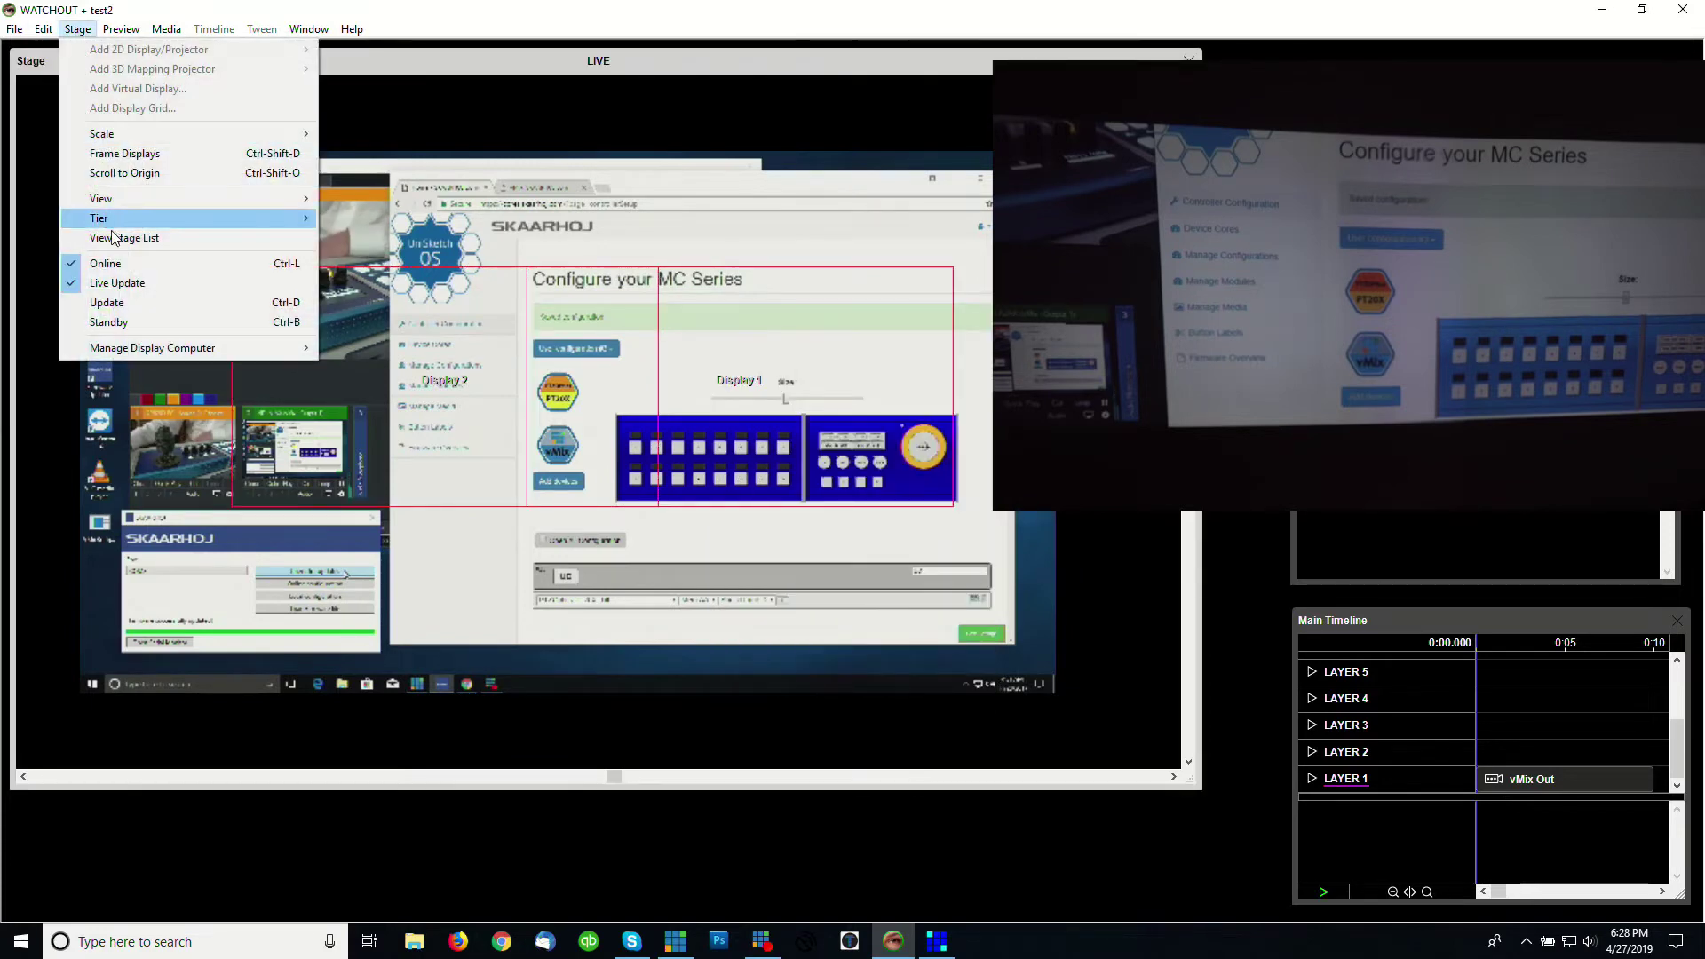
{"action": "left_click", "coordinate": [106, 263]}
{"action": "left_click", "coordinate": [78, 30]}
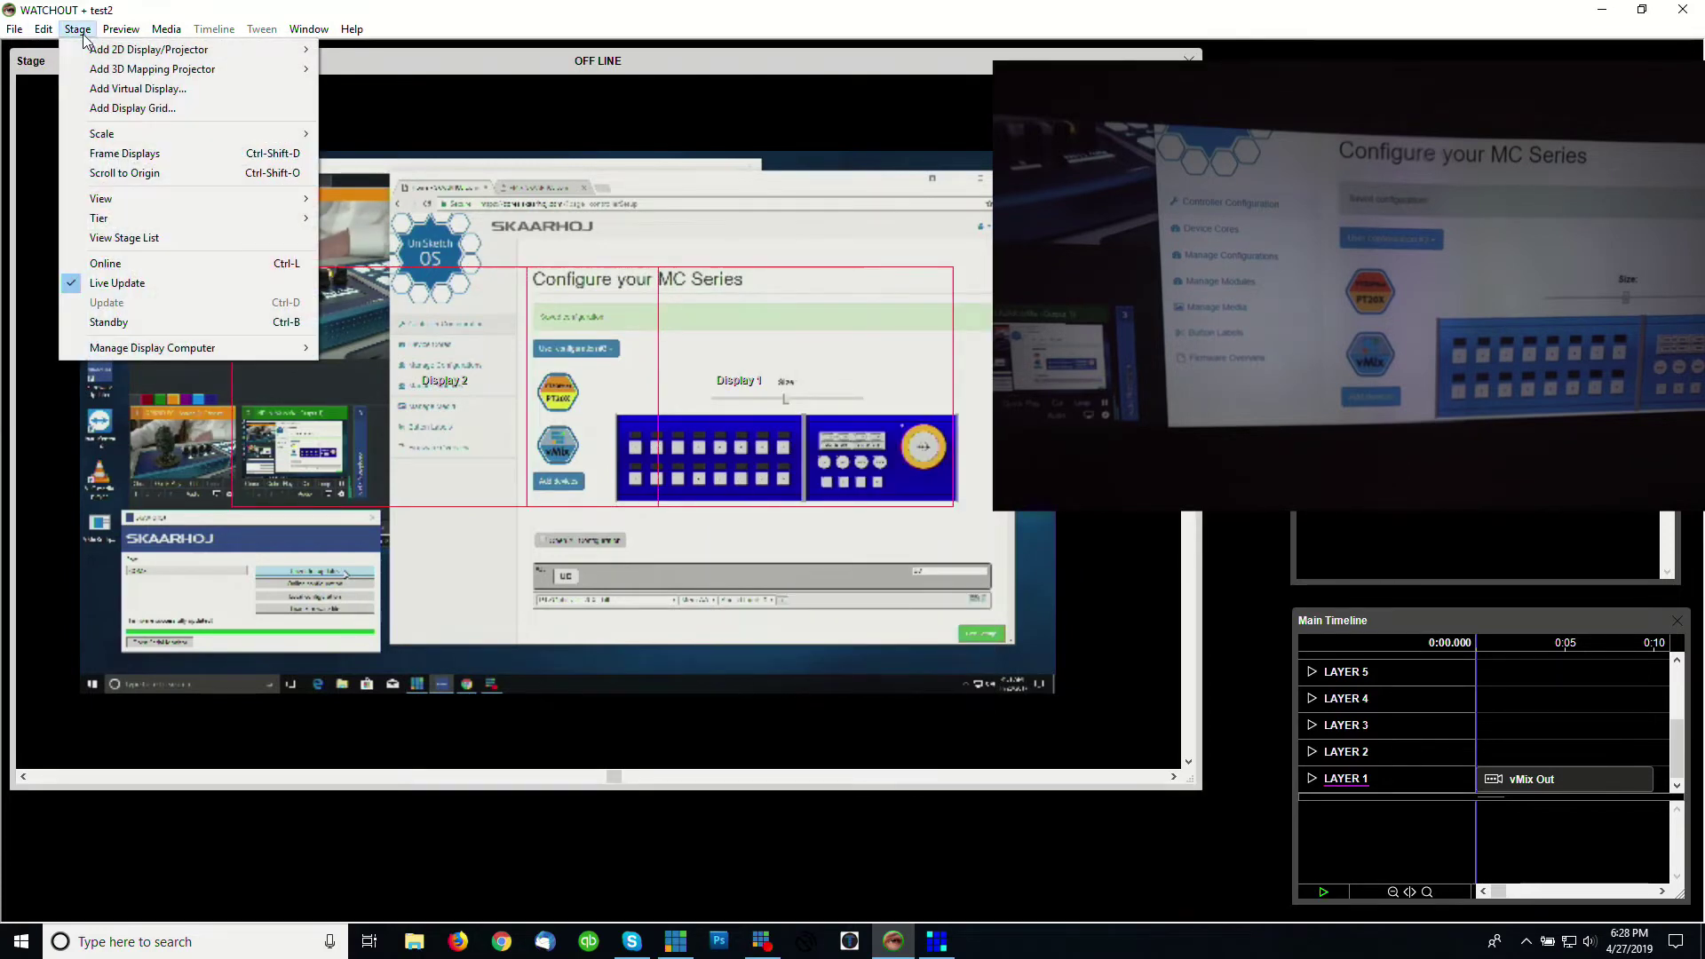
{"action": "left_click", "coordinate": [105, 263]}
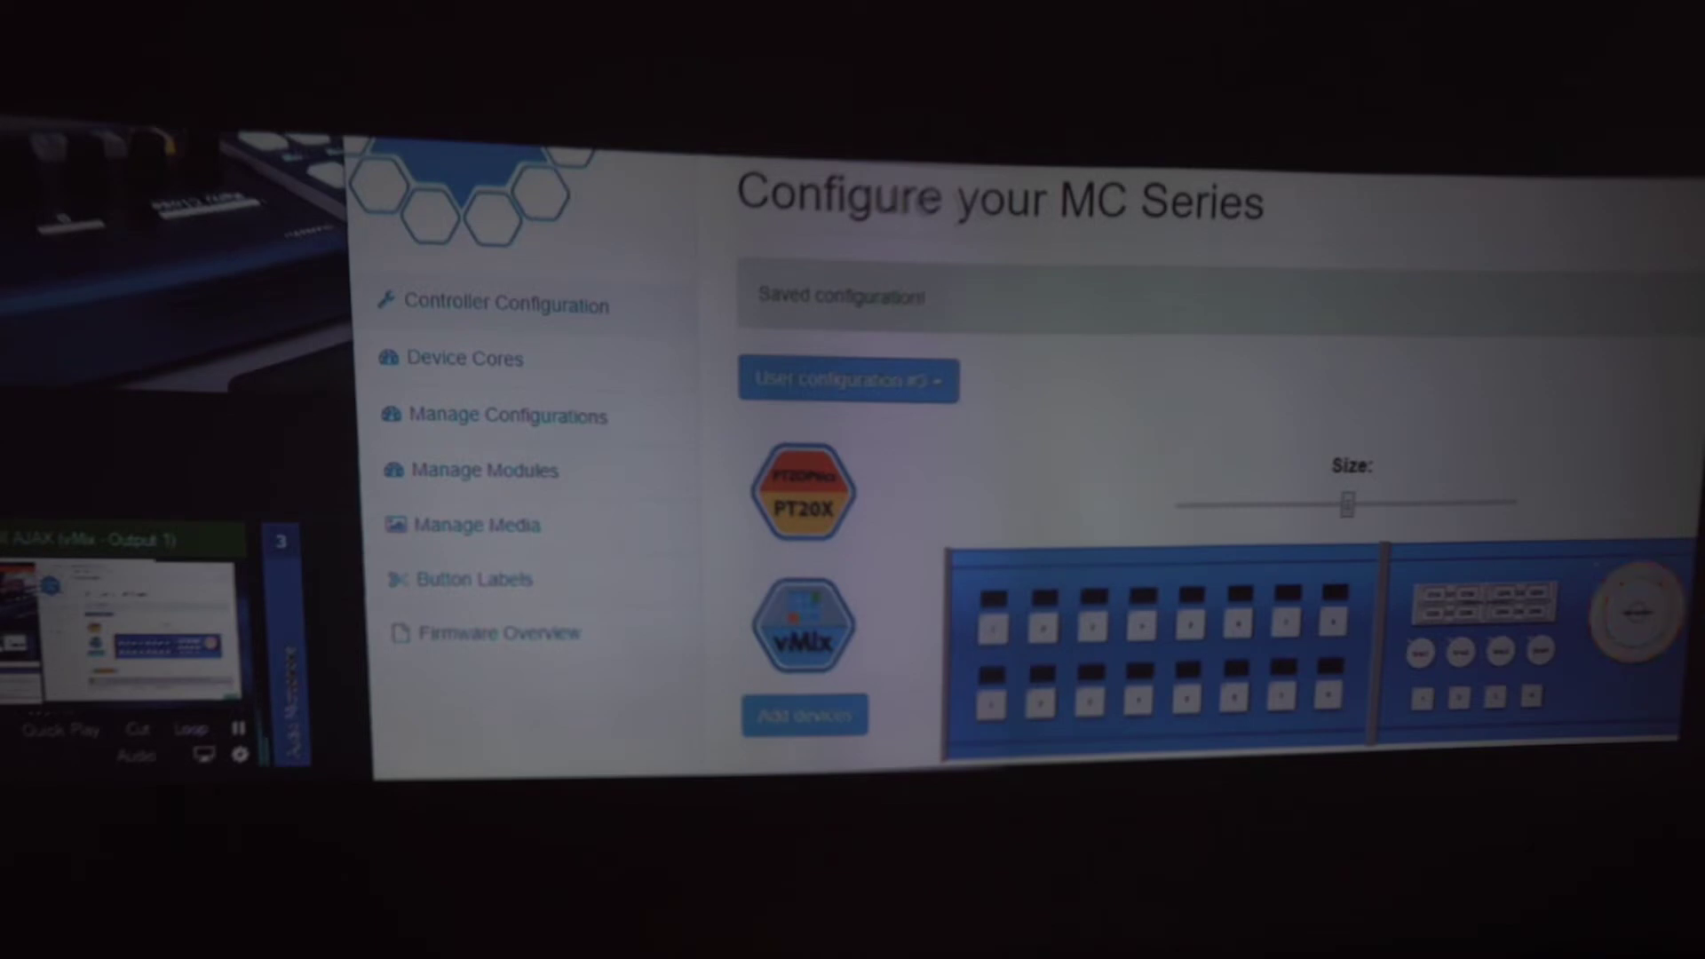
{"action": "scroll", "coordinate": [1021, 461], "scroll_direction": "down", "scroll_amount": 10}
{"action": "scroll", "coordinate": [1021, 462], "scroll_direction": "down", "scroll_amount": 10}
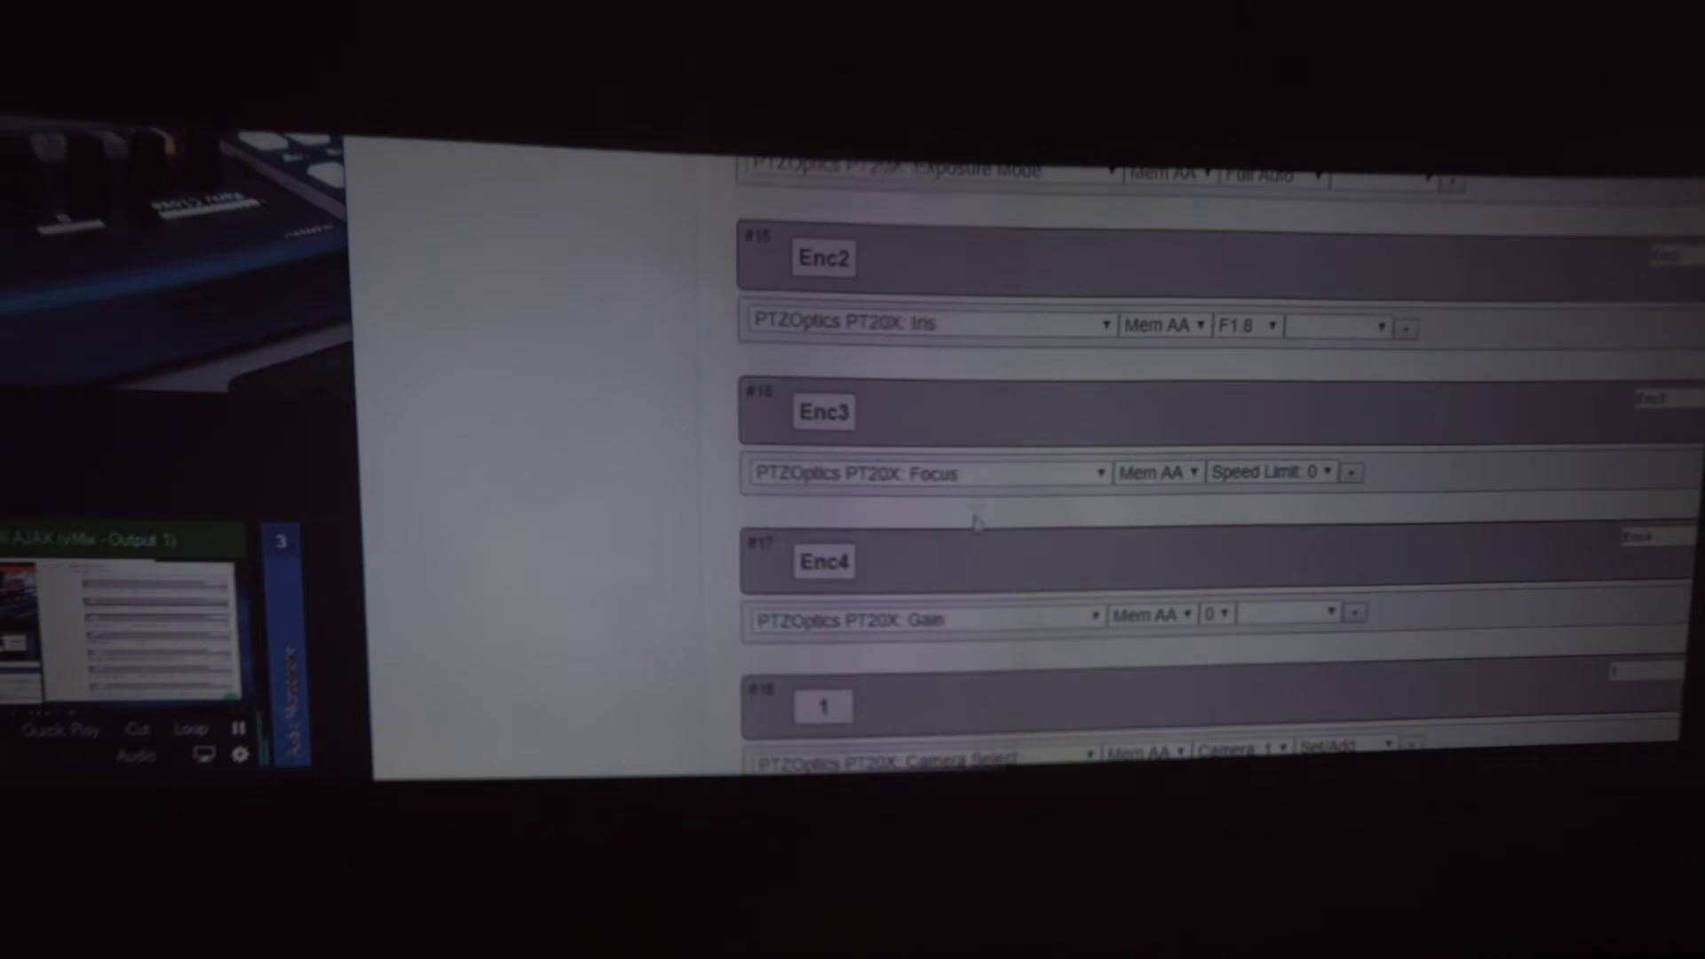
{"action": "scroll", "coordinate": [975, 501], "scroll_direction": "down", "scroll_amount": 5}
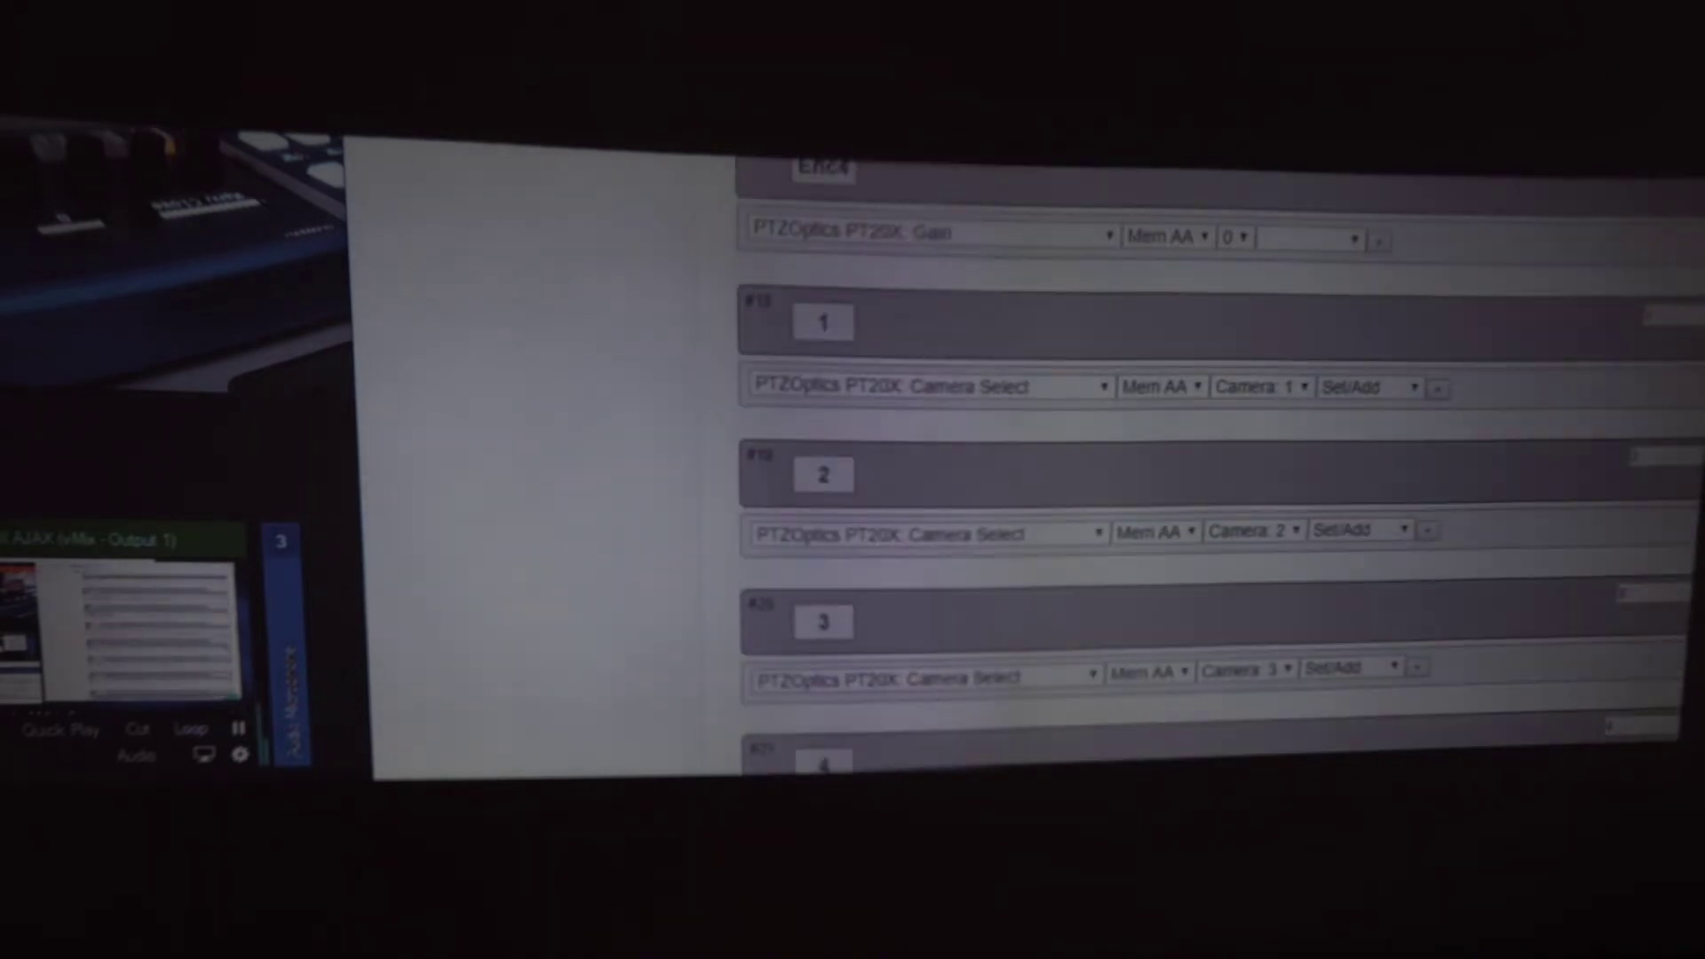
{"action": "scroll", "coordinate": [1021, 462], "scroll_direction": "up", "scroll_amount": 20}
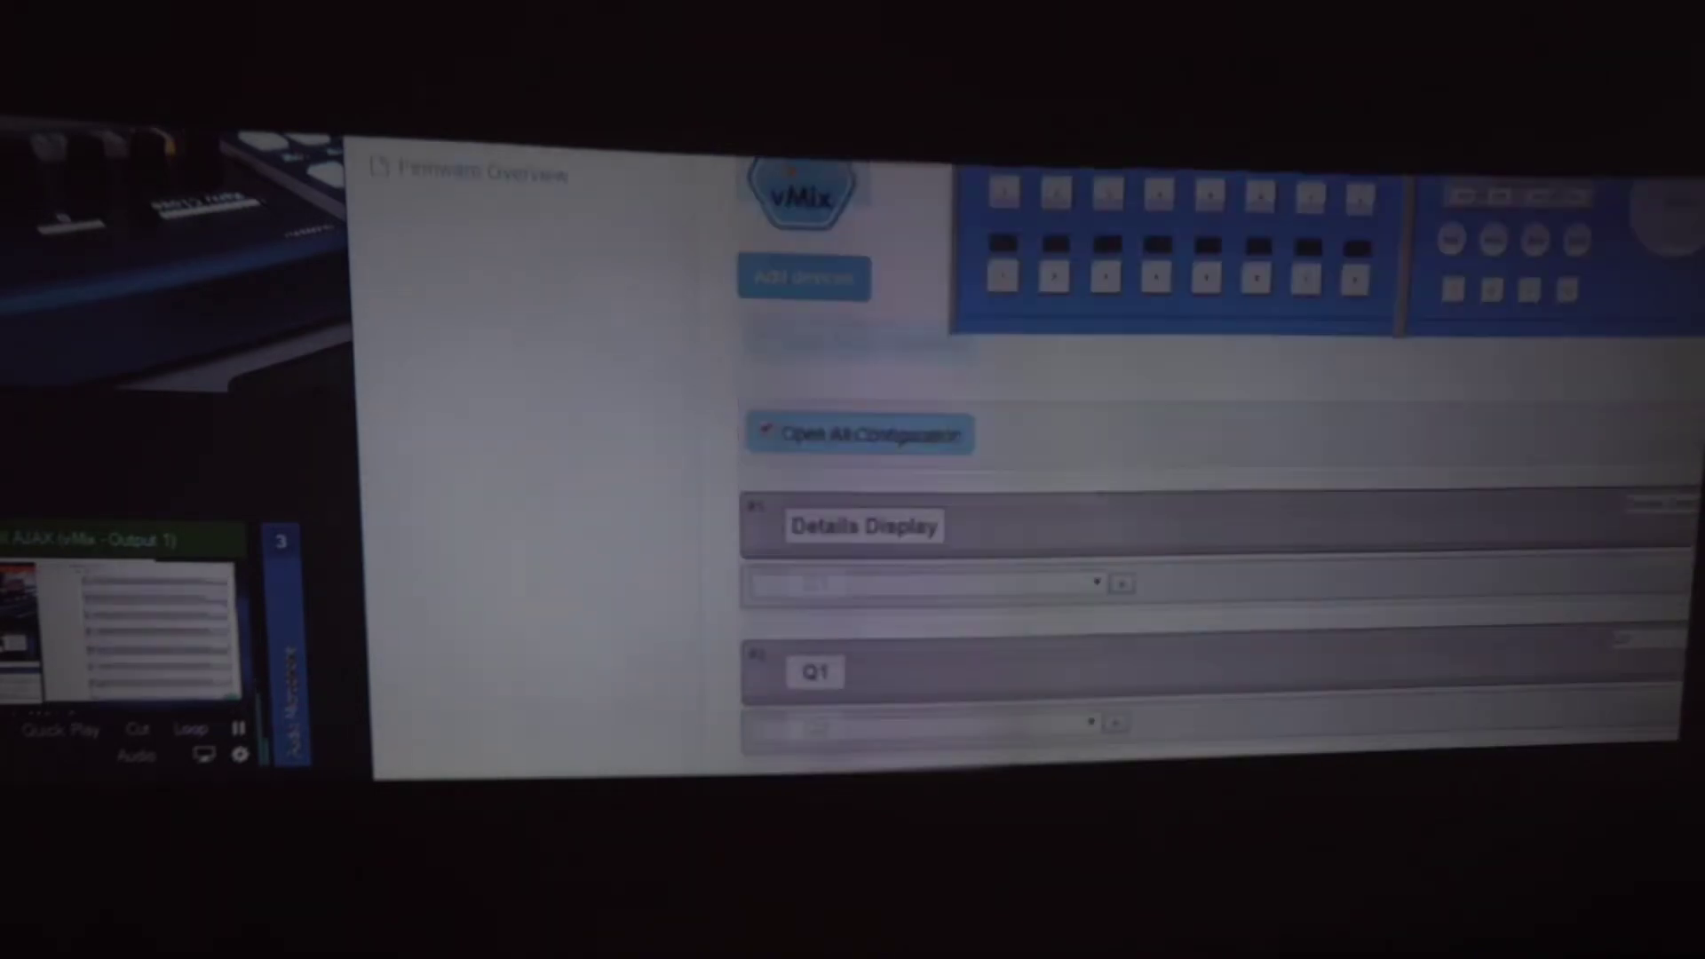